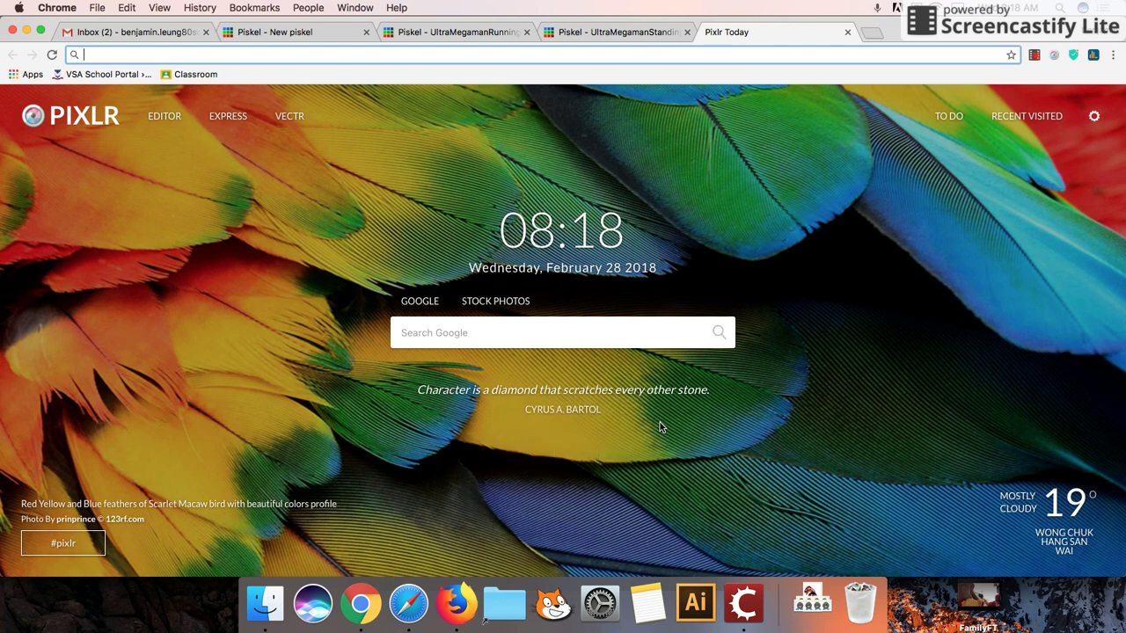
Play the running game, walking the character left and right and jumping.
{"action": "left_click", "coordinate": [407, 603]}
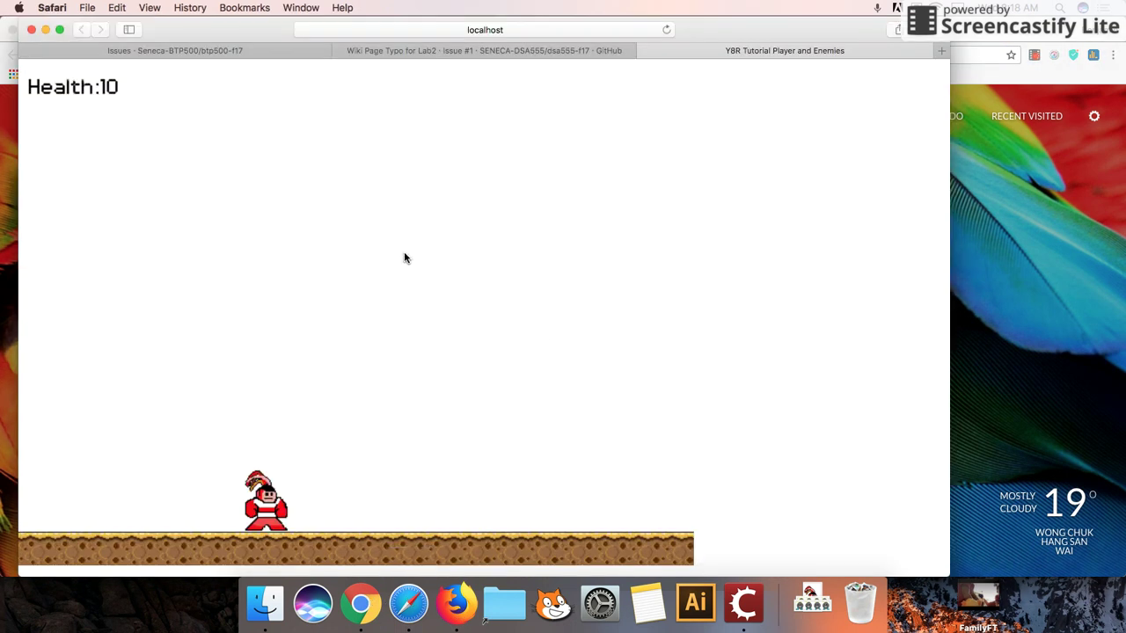
{"action": "key", "text": "Left"}
{"action": "key", "text": "Right"}
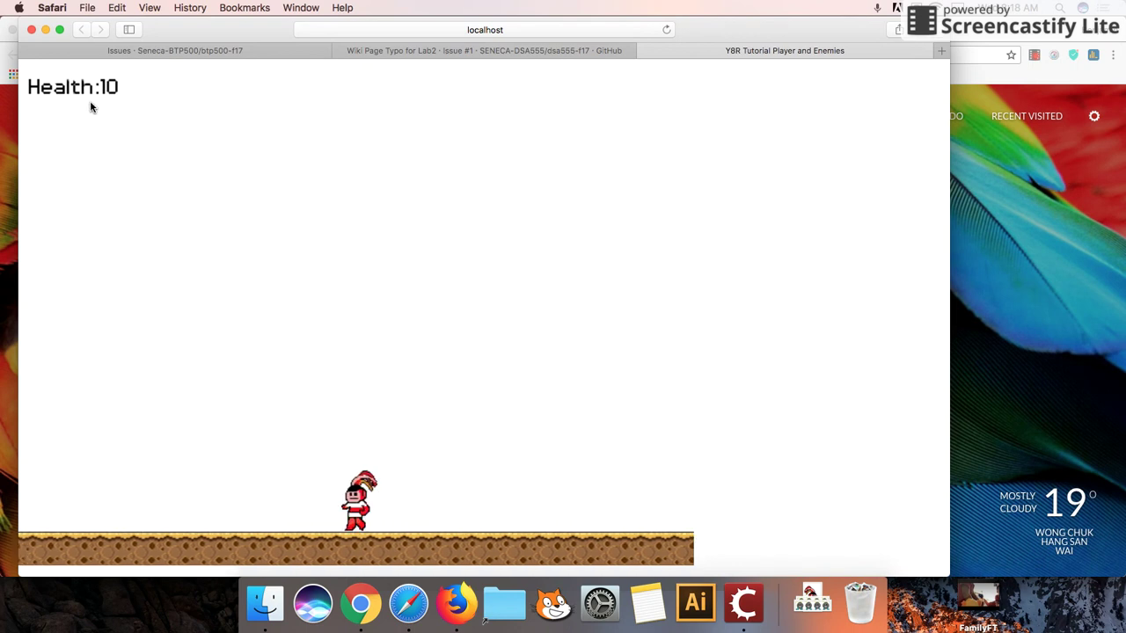
{"action": "key", "text": "Up"}
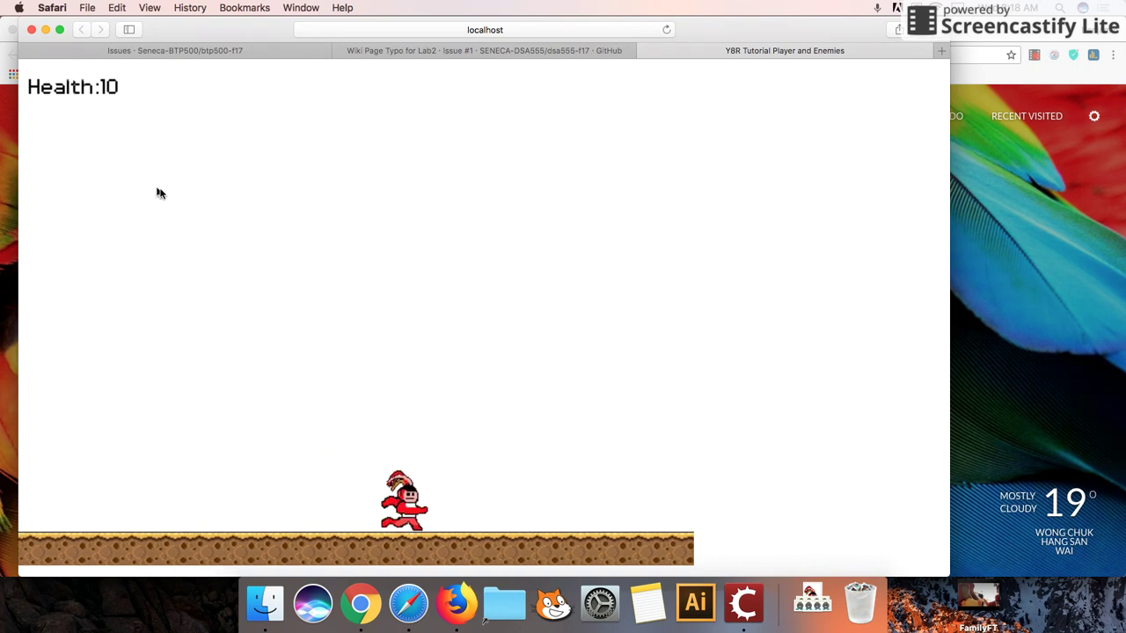
{"action": "key", "text": "Up"}
{"action": "key", "text": "Up"}
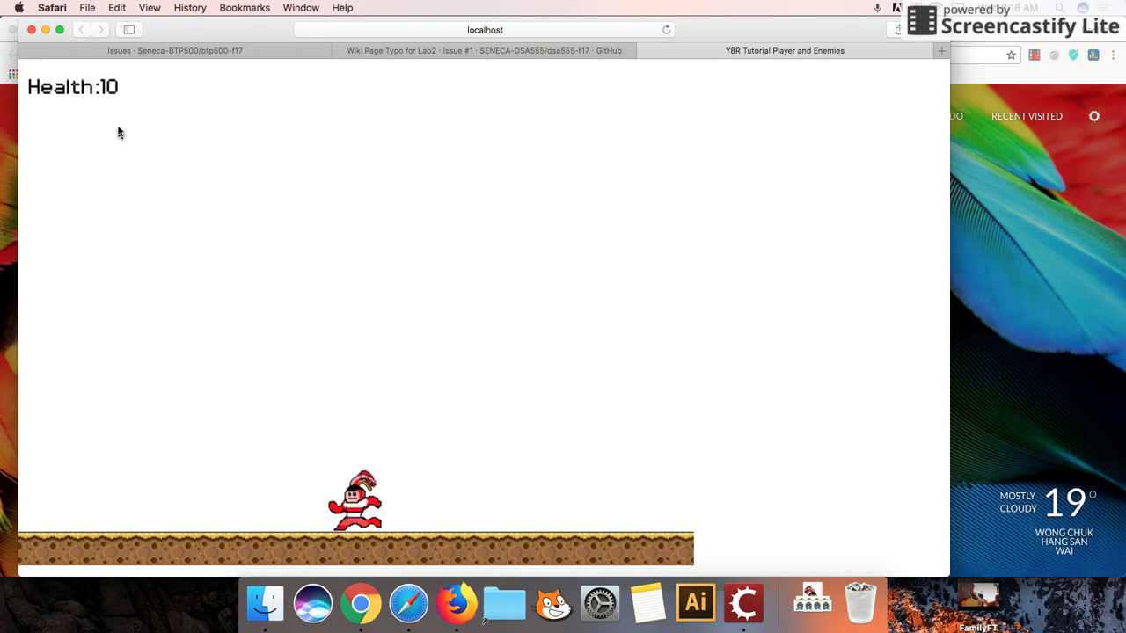
{"action": "key", "text": "Right"}
{"action": "key", "text": "Left"}
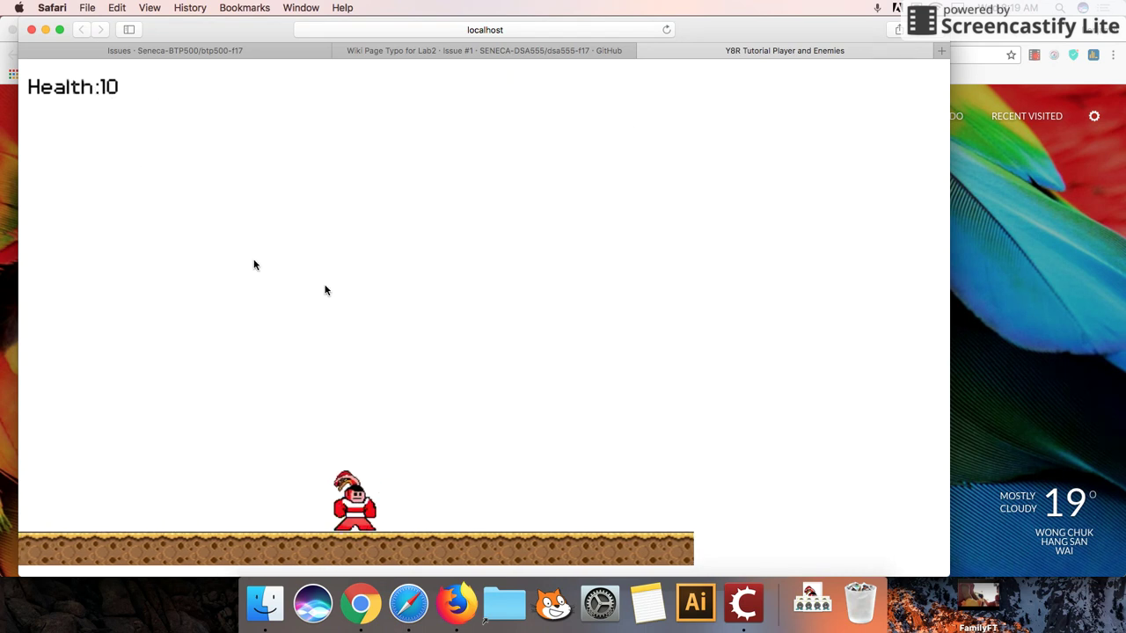
{"action": "key", "text": "Right"}
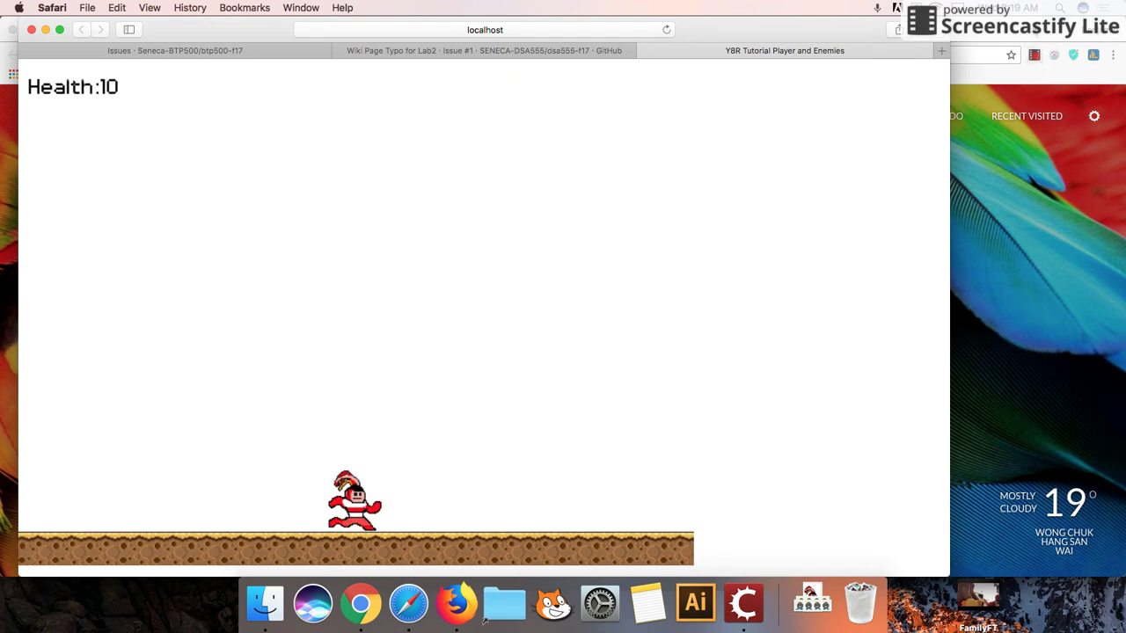
Return to Stencyl, dismiss Game Settings, and settle on the PlayerDesigner scene's Events view.
{"action": "left_click", "coordinate": [1020, 36]}
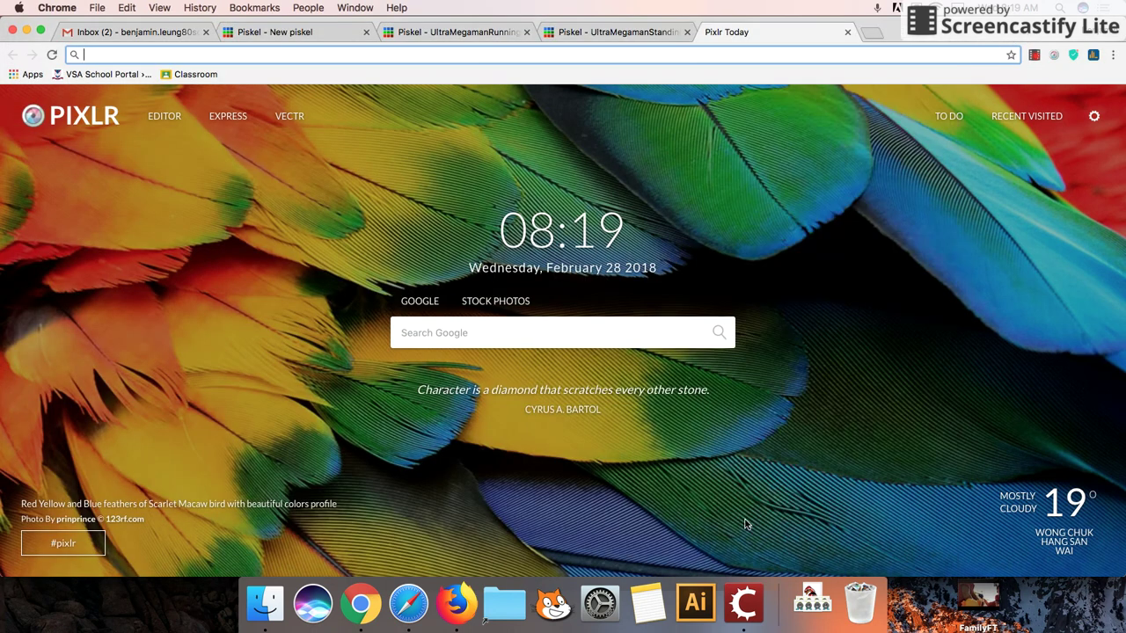
{"action": "left_click", "coordinate": [743, 603]}
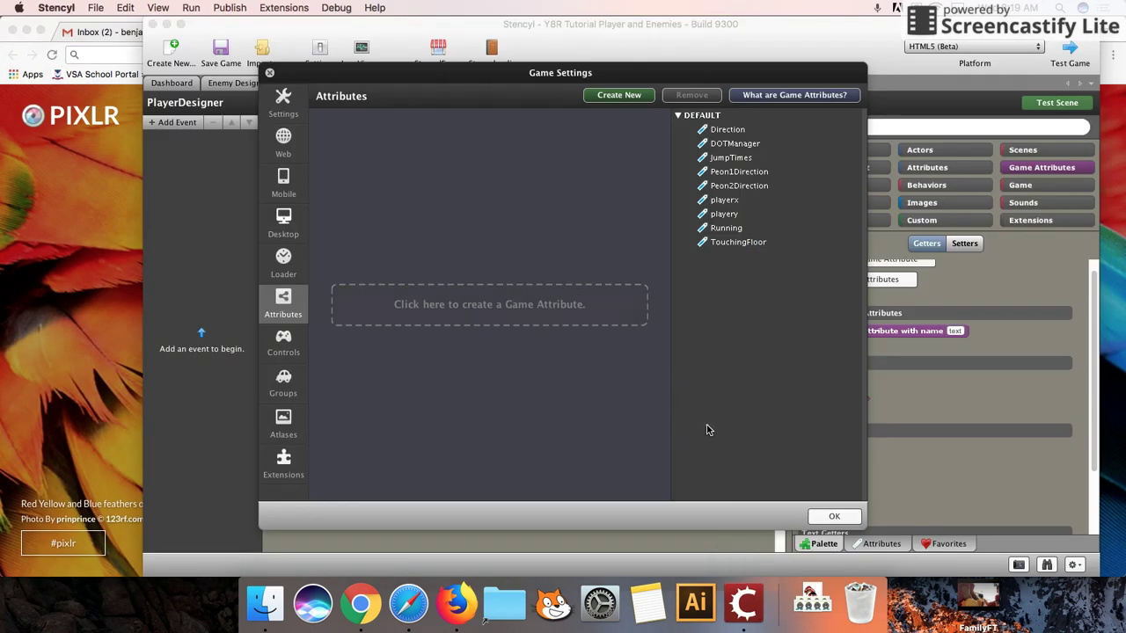
{"action": "left_click", "coordinate": [827, 512]}
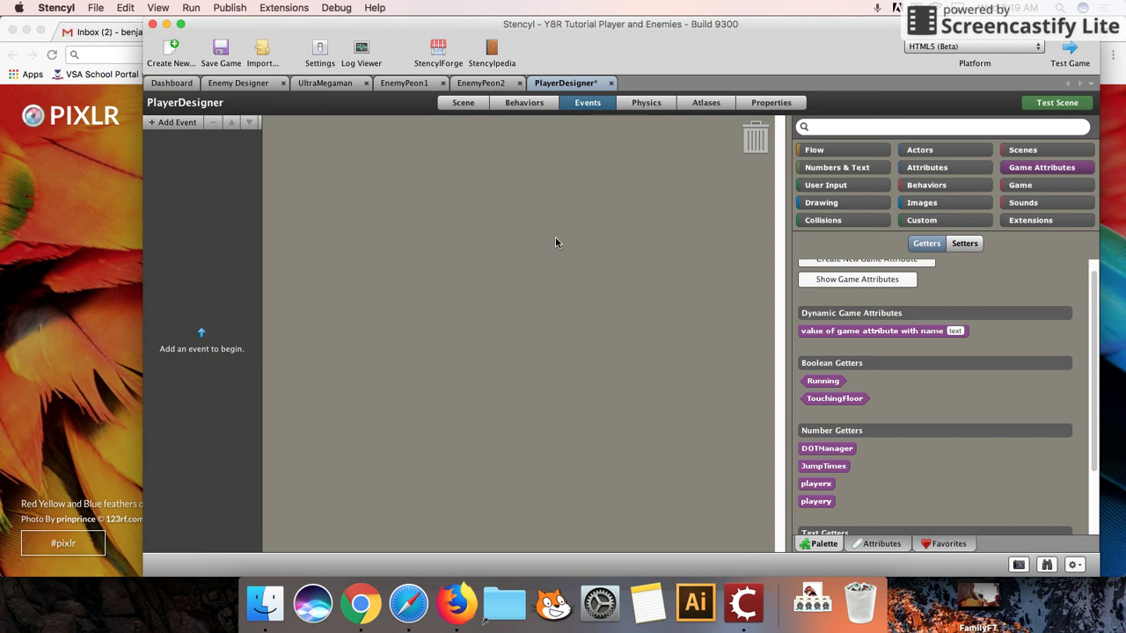
{"action": "left_click", "coordinate": [463, 103]}
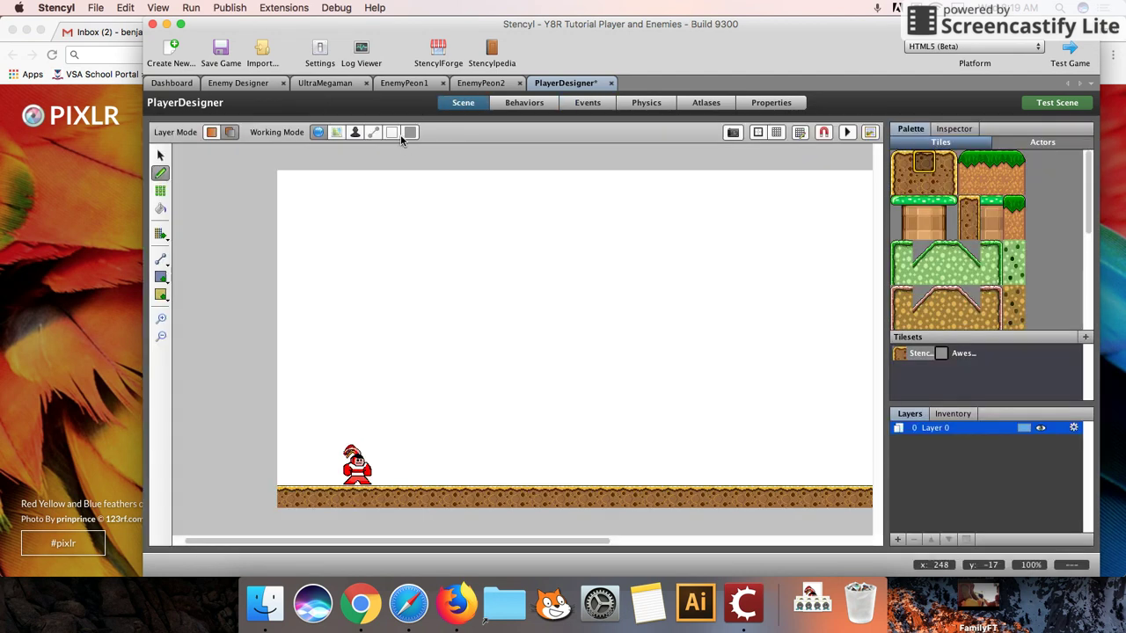
{"action": "left_click", "coordinate": [588, 103]}
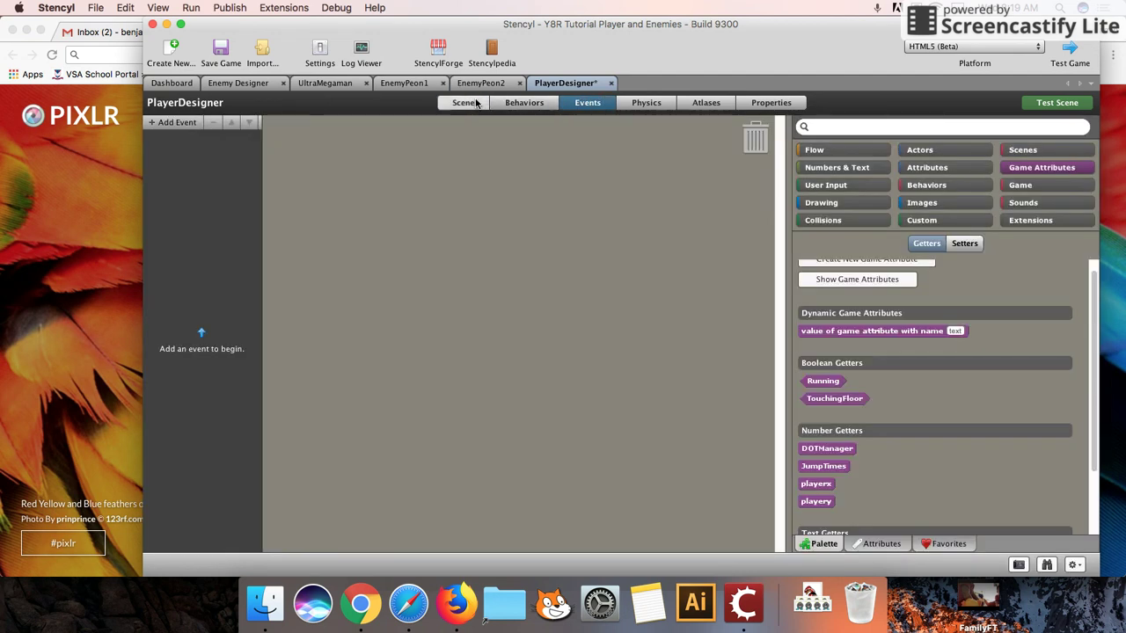
{"action": "left_click", "coordinate": [474, 104]}
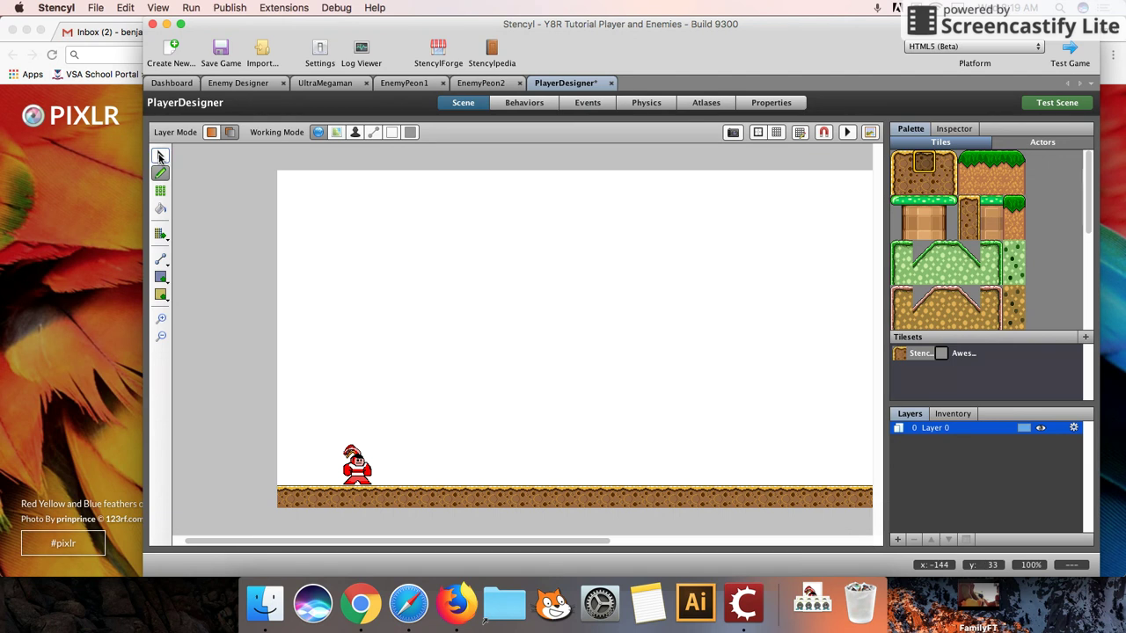
{"action": "left_click", "coordinate": [159, 157]}
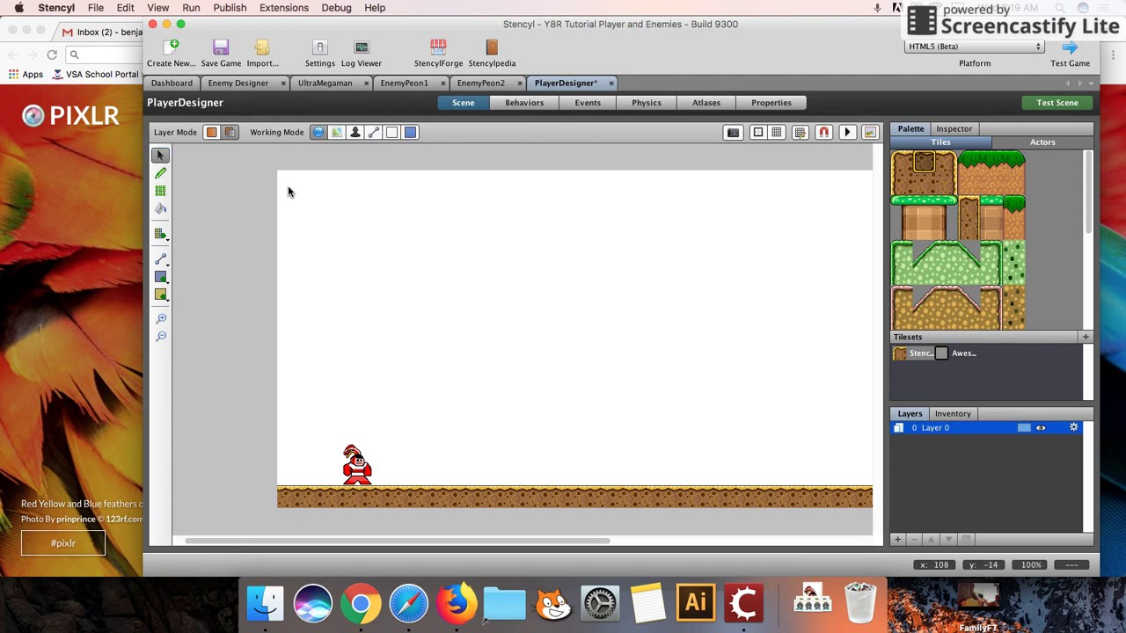
{"action": "left_click", "coordinate": [597, 105]}
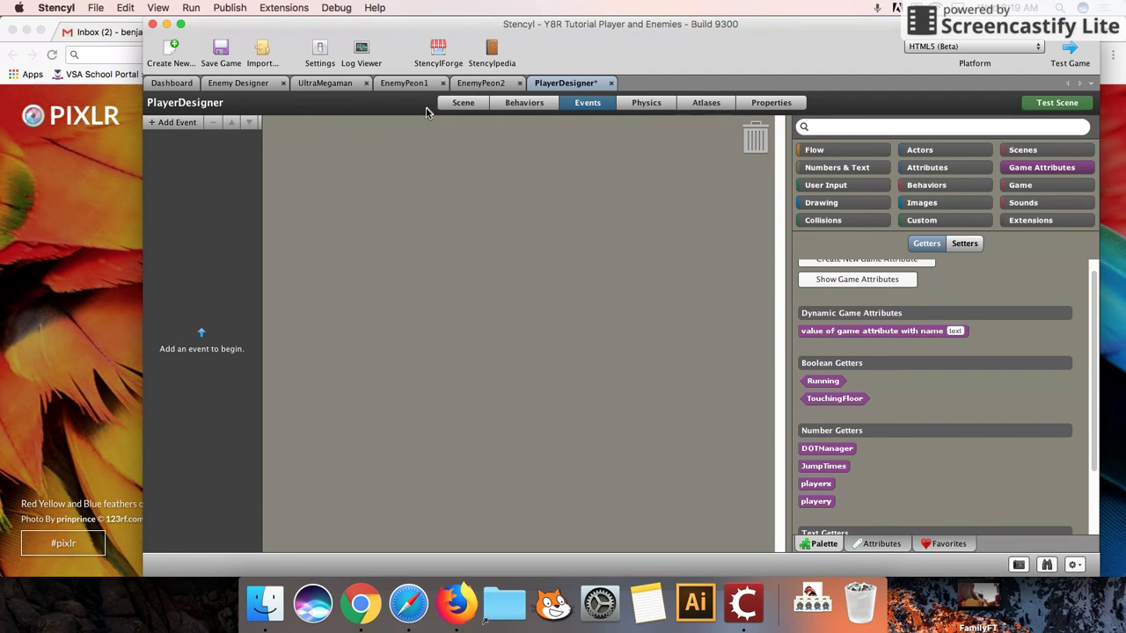
{"action": "left_click", "coordinate": [457, 103]}
{"action": "left_click", "coordinate": [587, 103]}
Add a When Drawing event containing a draw text block.
{"action": "left_click", "coordinate": [175, 124]}
{"action": "mouse_move", "coordinate": [193, 139]}
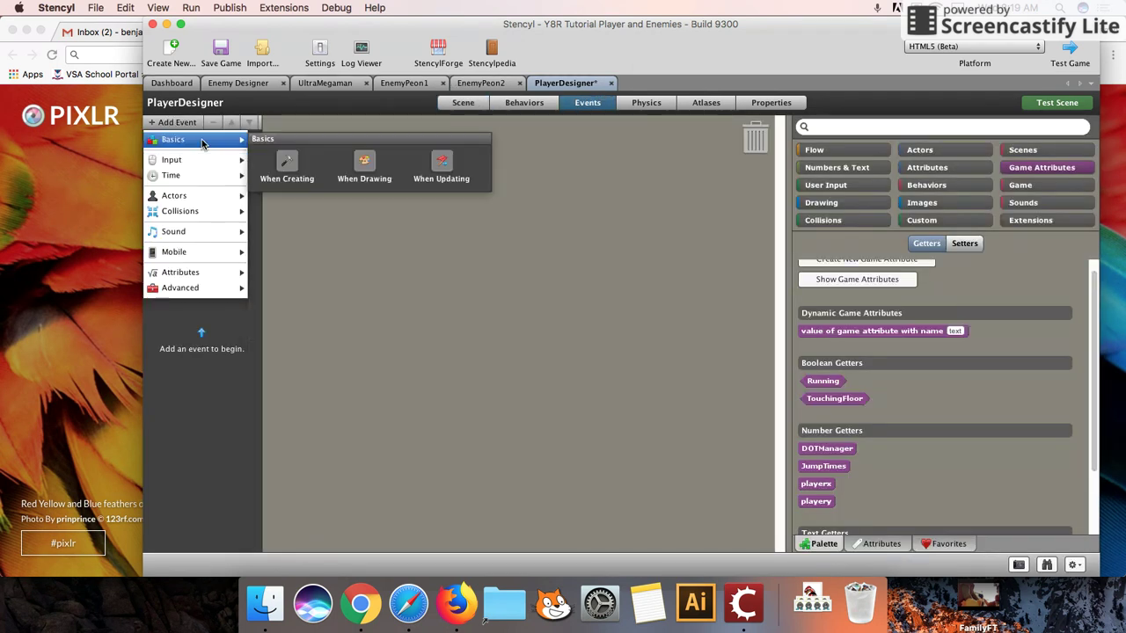
{"action": "left_click", "coordinate": [365, 163]}
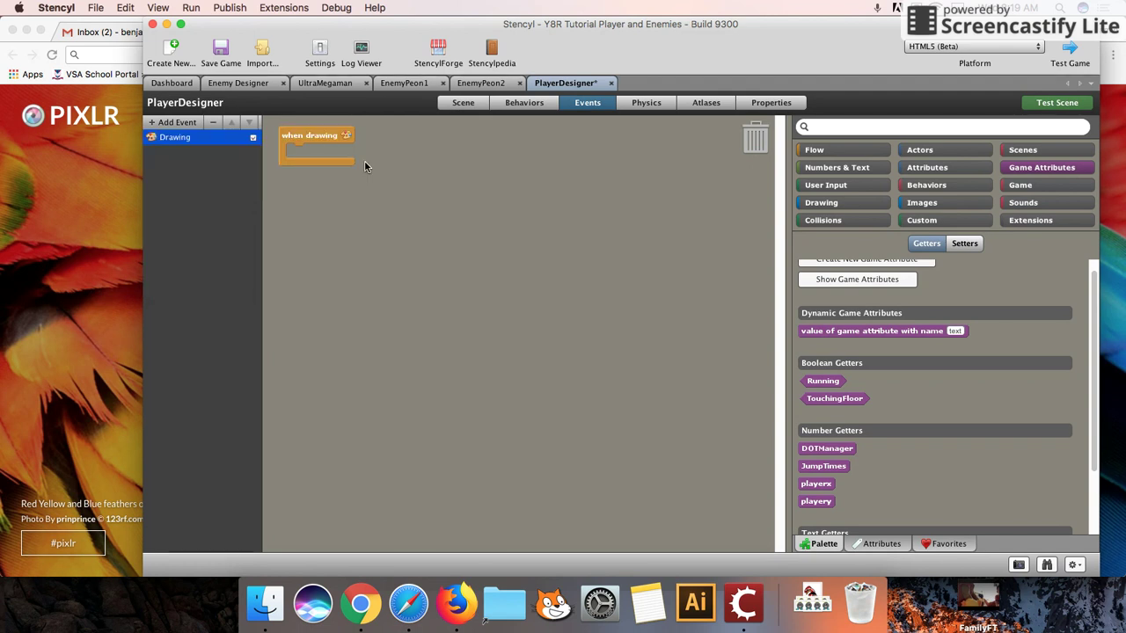
{"action": "left_click", "coordinate": [858, 203]}
{"action": "left_click_drag", "start_coordinate": [828, 283], "coordinate": [385, 166]}
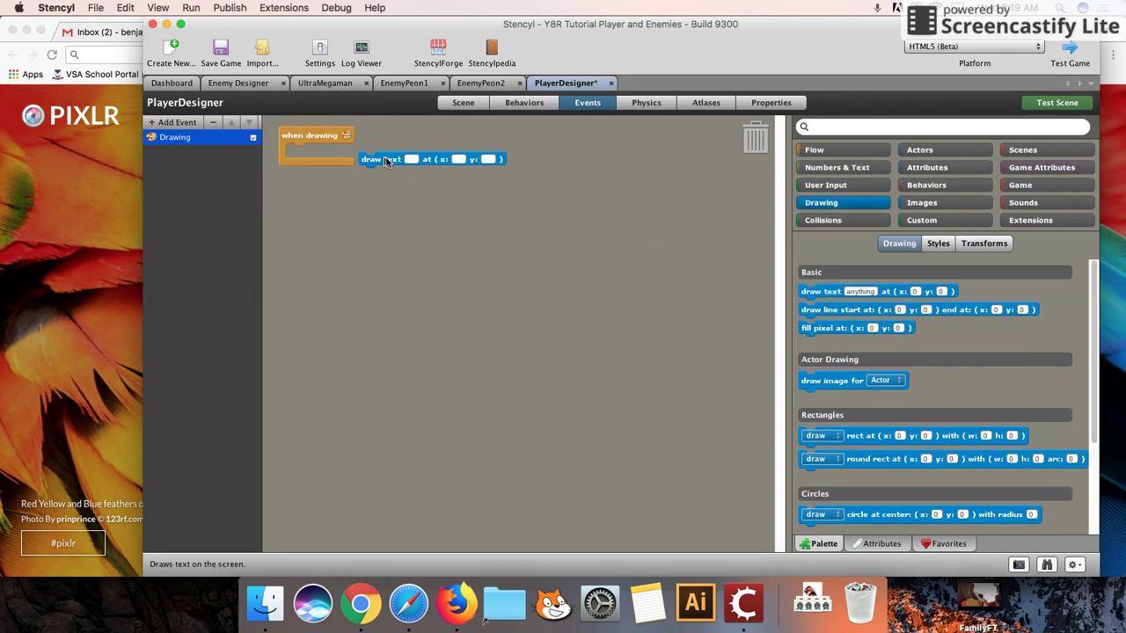
Set the draw text position to x 10, y 10 and browse the Game Attributes blocks.
{"action": "left_click", "coordinate": [386, 151]}
{"action": "type", "text": "10"}
{"action": "left_click", "coordinate": [421, 151]}
{"action": "type", "text": "10"}
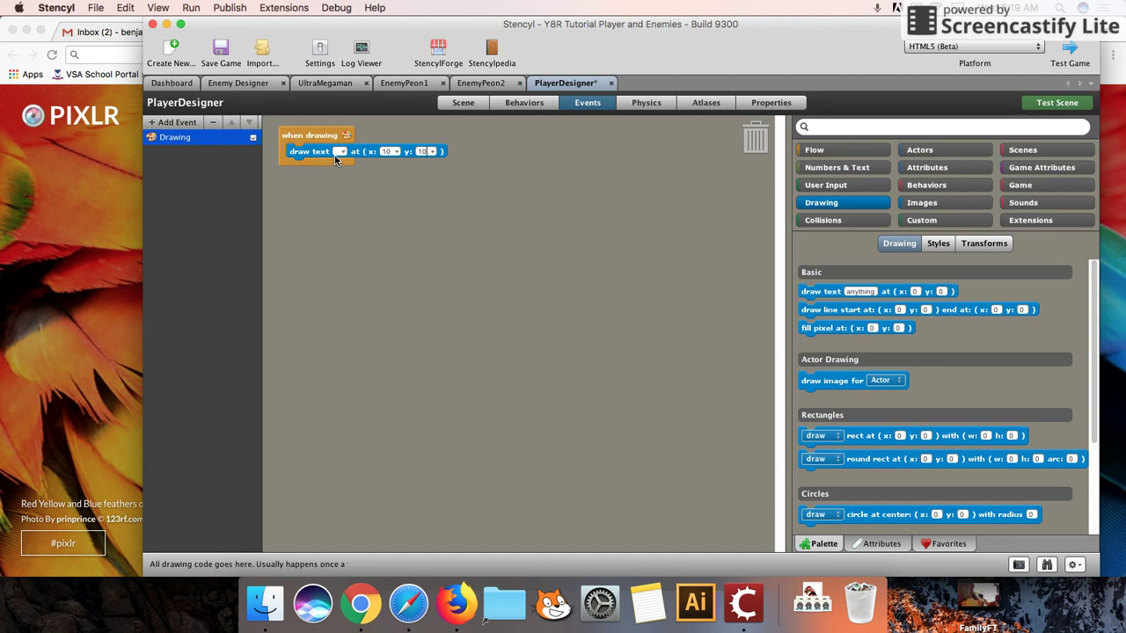
{"action": "left_click", "coordinate": [1041, 167]}
{"action": "scroll", "coordinate": [905, 419], "scroll_direction": "down", "scroll_amount": 1}
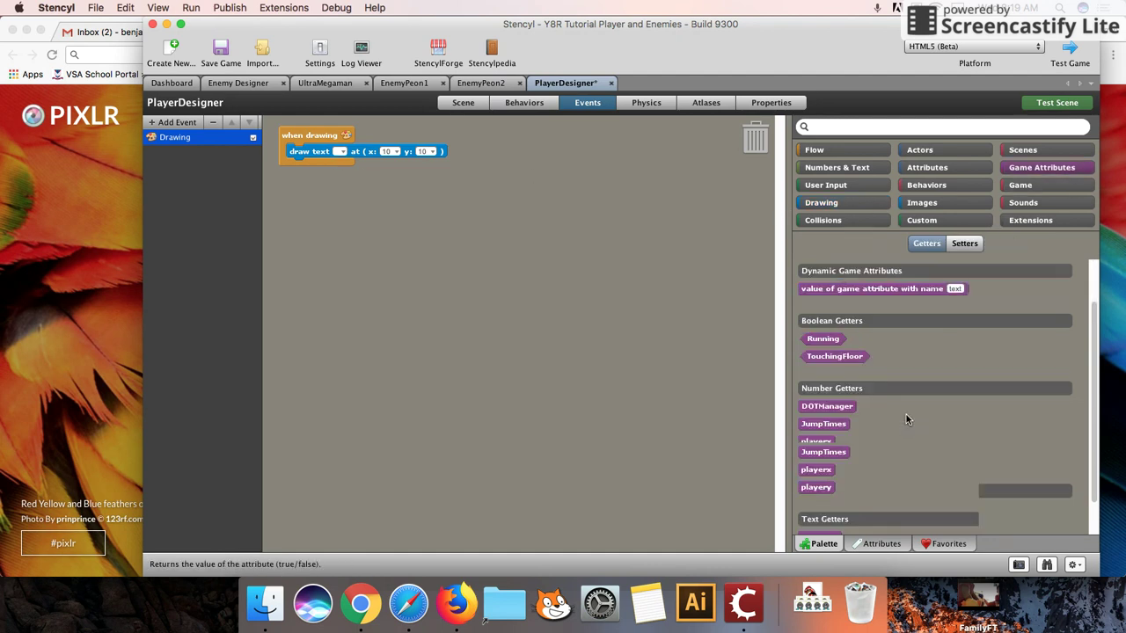
{"action": "scroll", "coordinate": [905, 413], "scroll_direction": "up", "scroll_amount": 3}
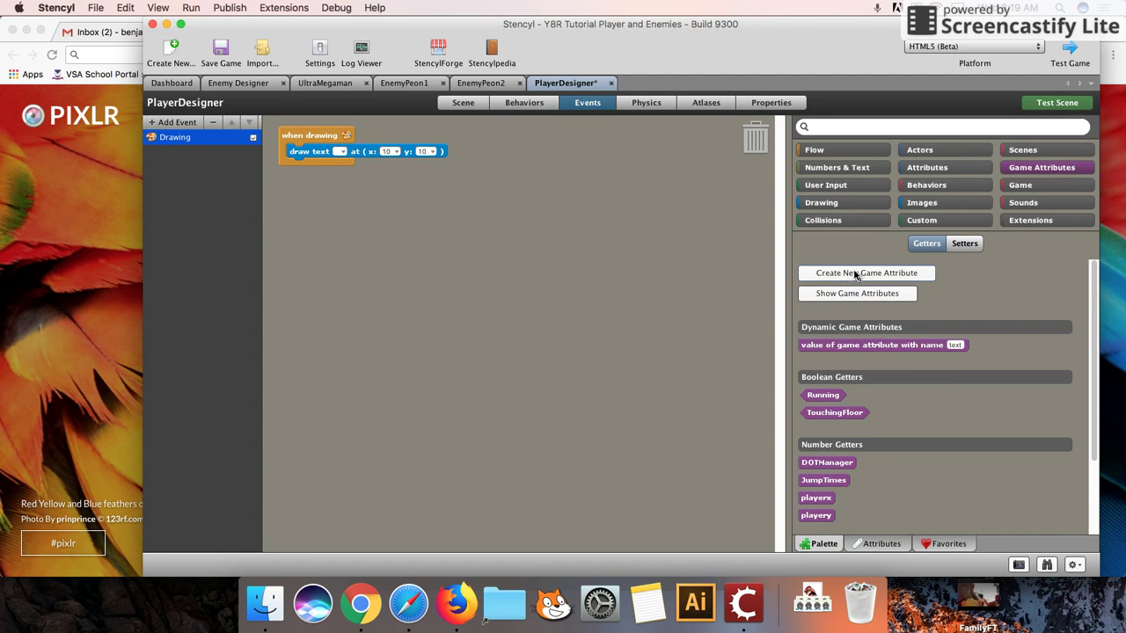
Fill in a new Number game attribute named PlayerHealth with initial value 5.
{"action": "left_click", "coordinate": [883, 274]}
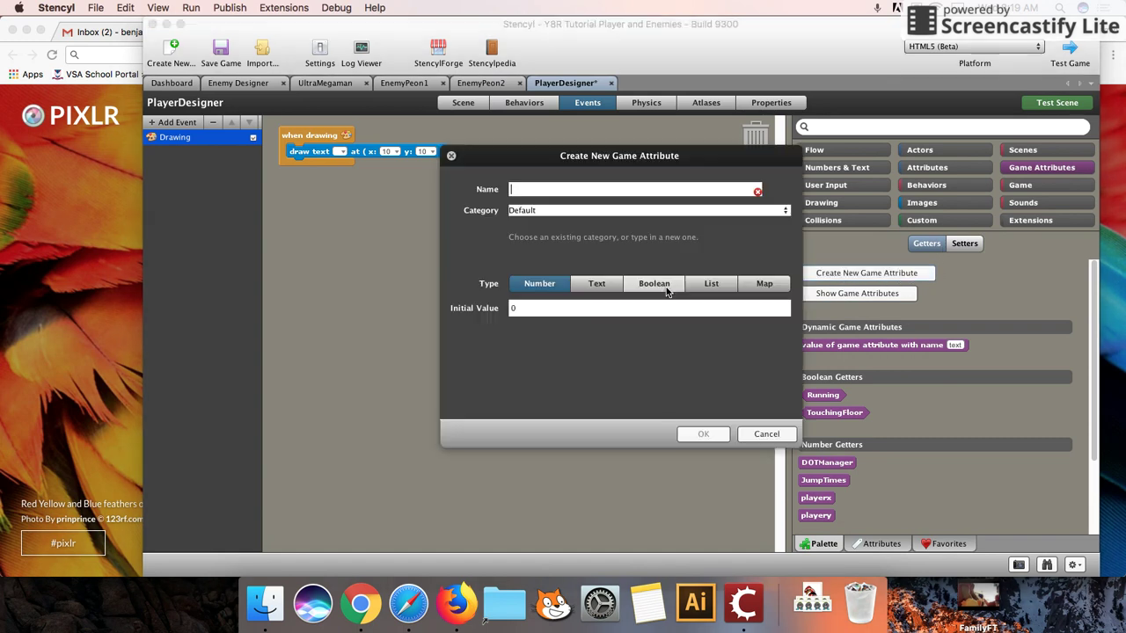
{"action": "type", "text": "PlayerHealth"}
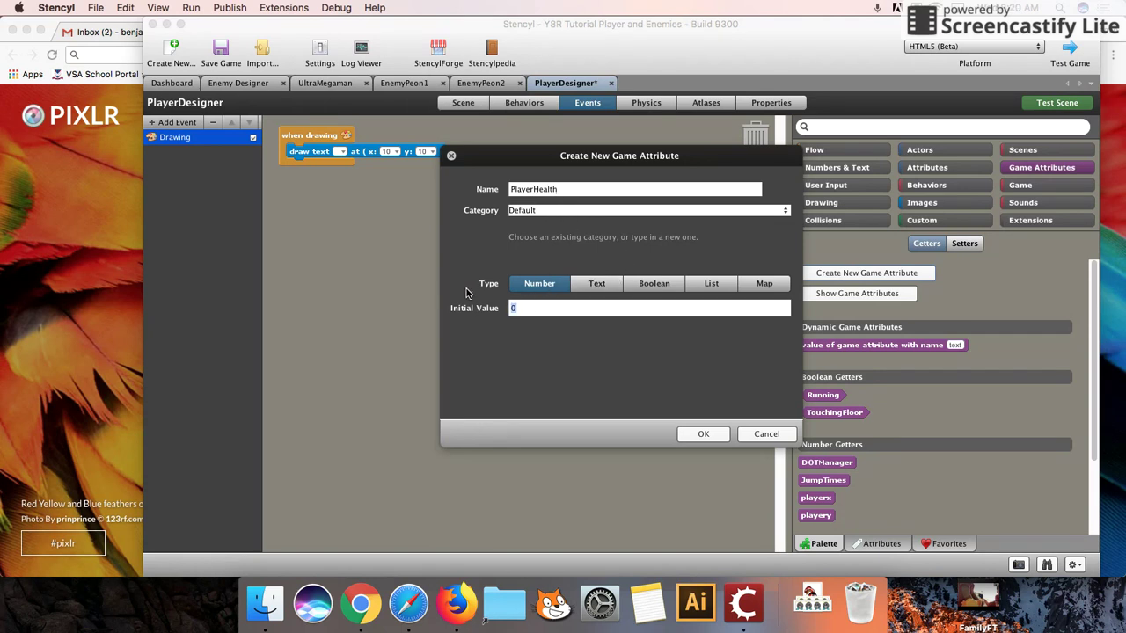
{"action": "type", "text": "5"}
Confirm creation of the PlayerHealth game attribute.
{"action": "left_click", "coordinate": [444, 601]}
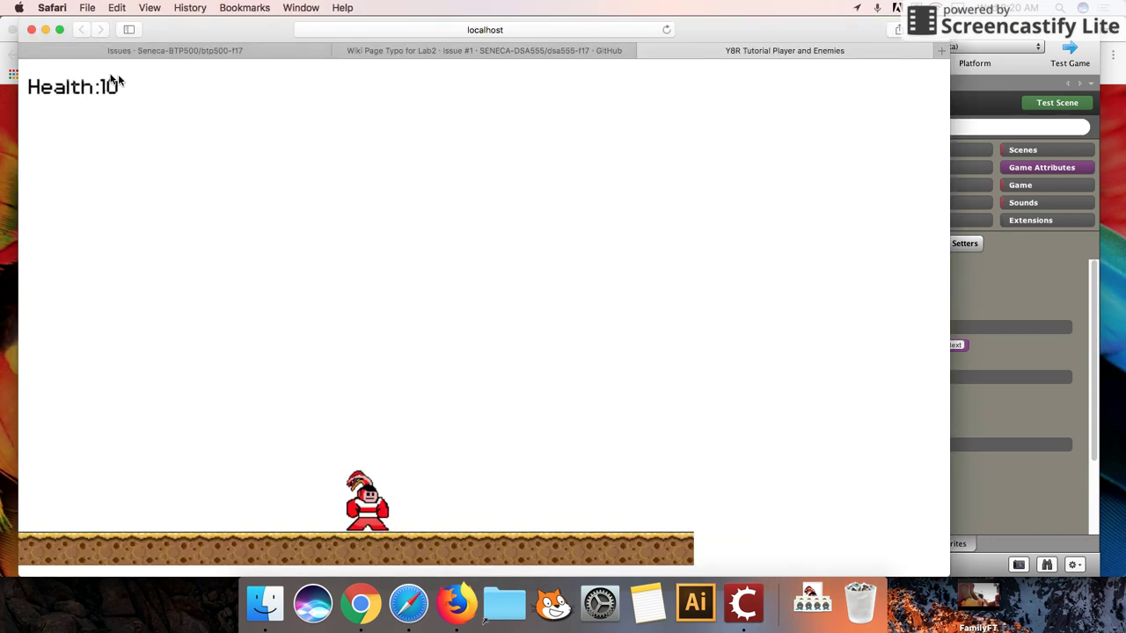
{"action": "left_click", "coordinate": [643, 320]}
{"action": "left_click", "coordinate": [708, 433]}
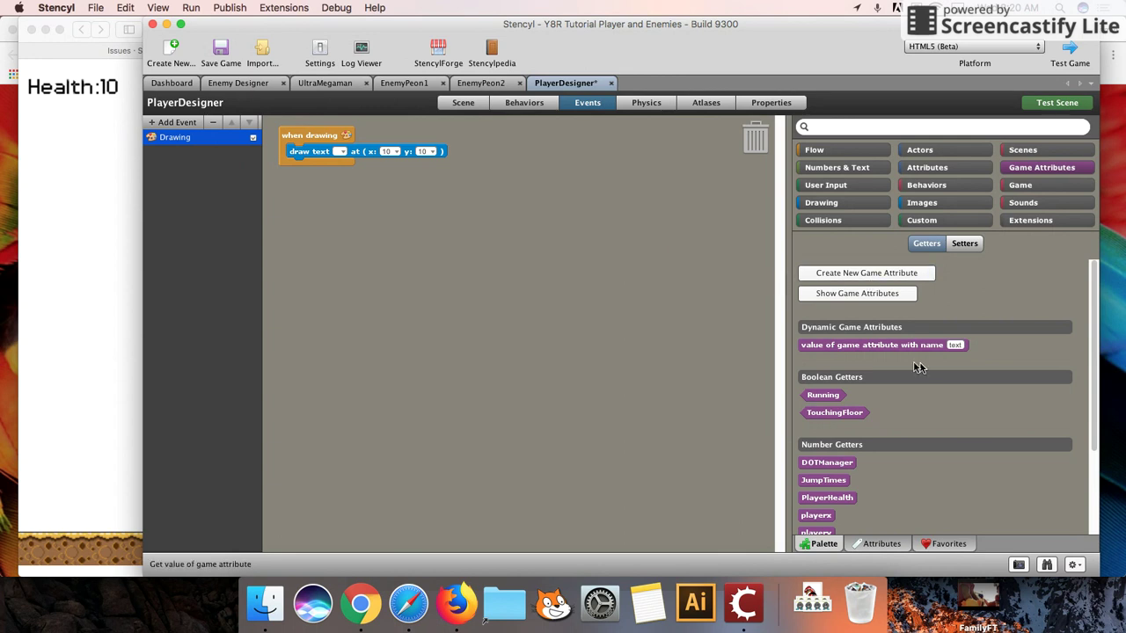
Place the PlayerHealth getter into the draw text block's text slot.
{"action": "scroll", "coordinate": [904, 371], "scroll_direction": "down", "scroll_amount": 1}
{"action": "scroll", "coordinate": [905, 373], "scroll_direction": "down", "scroll_amount": 4}
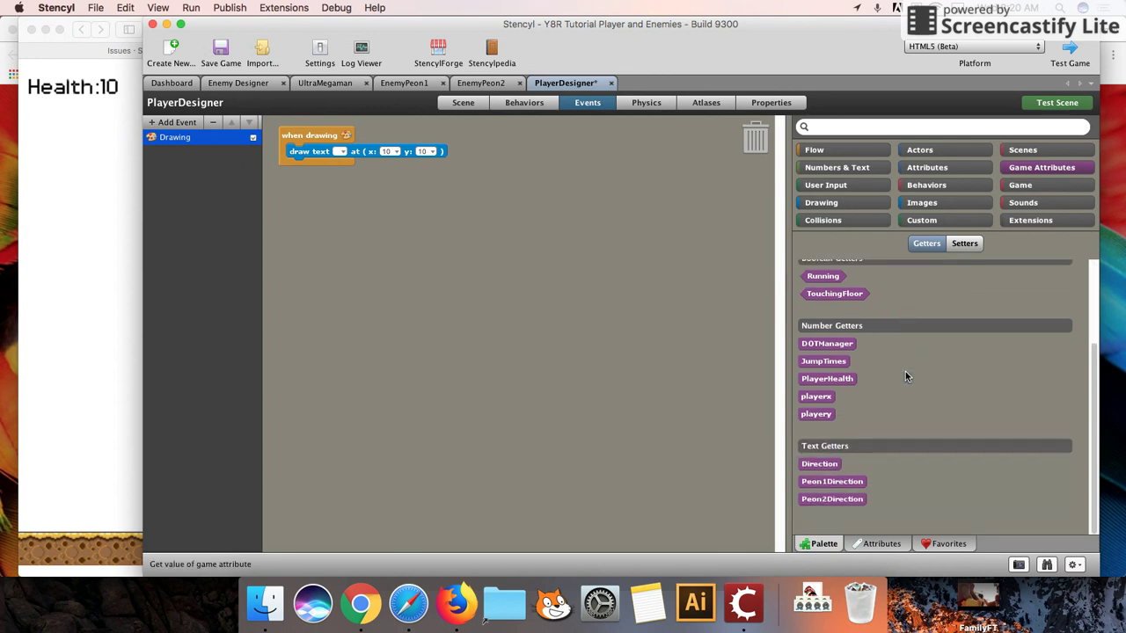
{"action": "scroll", "coordinate": [905, 377], "scroll_direction": "up", "scroll_amount": 2}
{"action": "scroll", "coordinate": [905, 376], "scroll_direction": "up", "scroll_amount": 1}
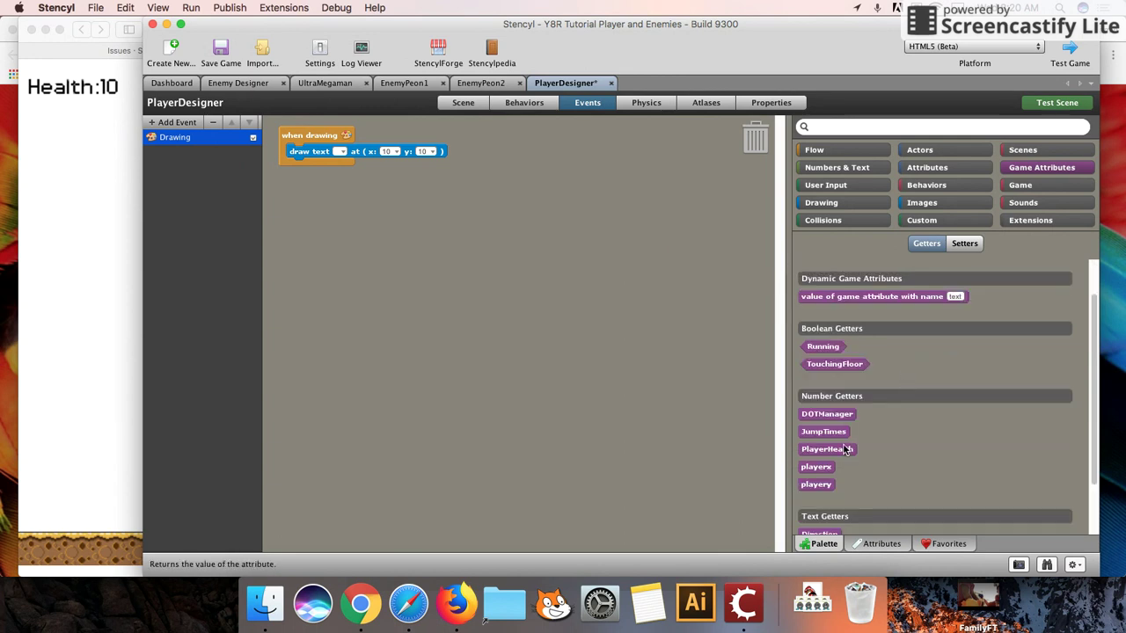
{"action": "left_click_drag", "start_coordinate": [842, 450], "coordinate": [556, 299]}
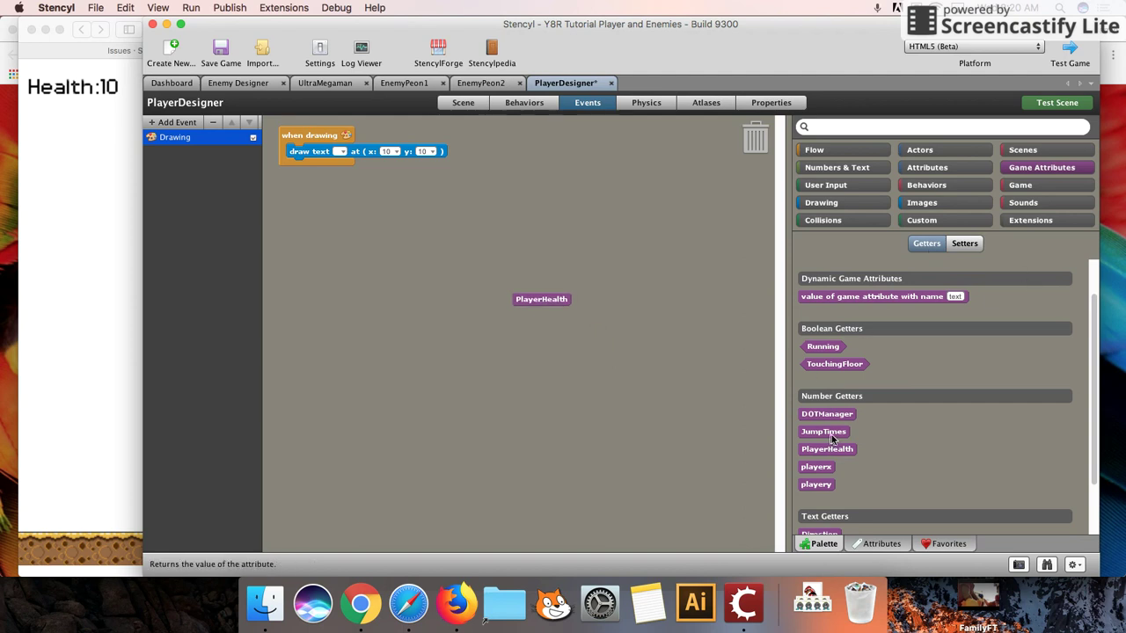
{"action": "mouse_move", "coordinate": [550, 299]}
{"action": "left_mouse_down"}
{"action": "mouse_move", "coordinate": [329, 172]}
{"action": "mouse_move", "coordinate": [328, 151]}
{"action": "left_mouse_up"}
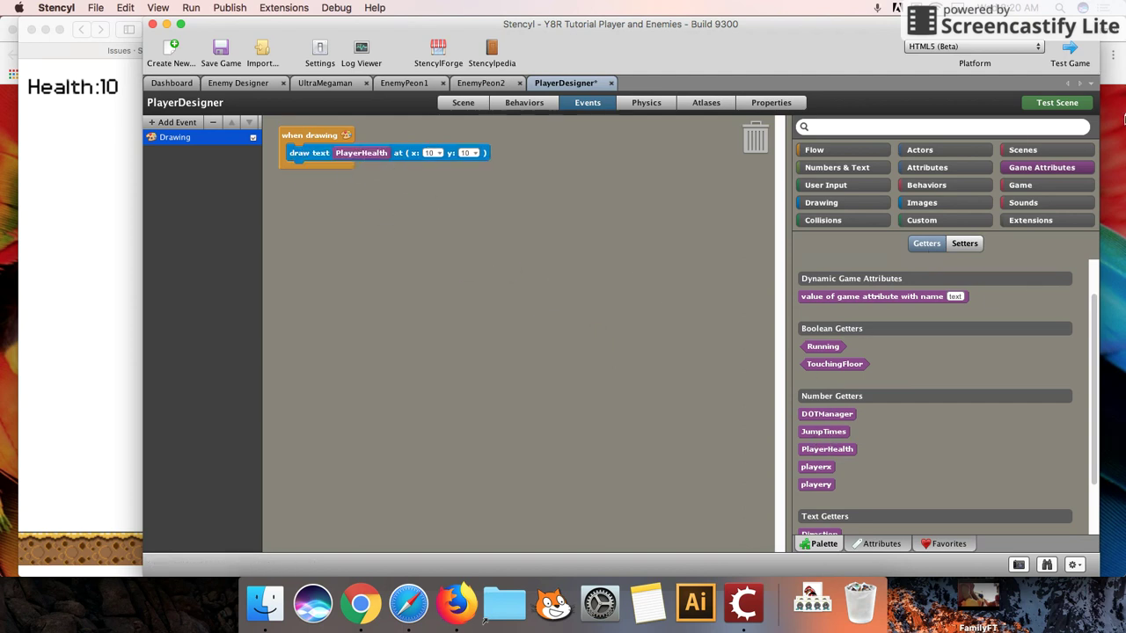
Launch a test run, then rename the Drawing event to 'Show Player health'.
{"action": "left_click", "coordinate": [1067, 104]}
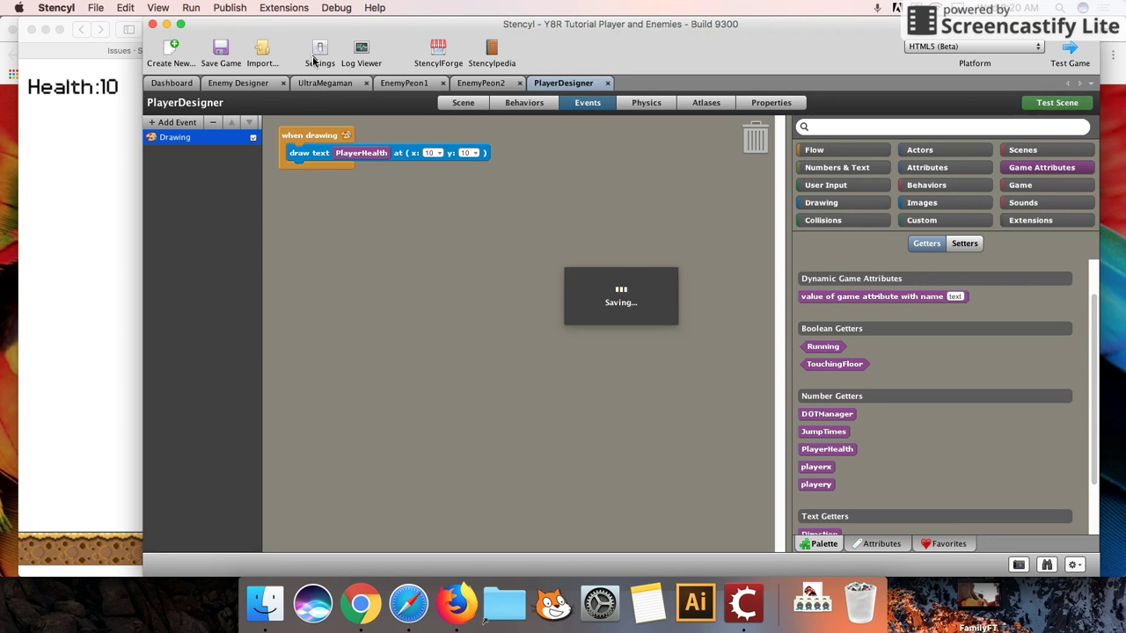
{"action": "mouse_move", "coordinate": [298, 40]}
{"action": "left_mouse_down"}
{"action": "mouse_move", "coordinate": [459, 49]}
{"action": "mouse_move", "coordinate": [367, 49]}
{"action": "left_mouse_up"}
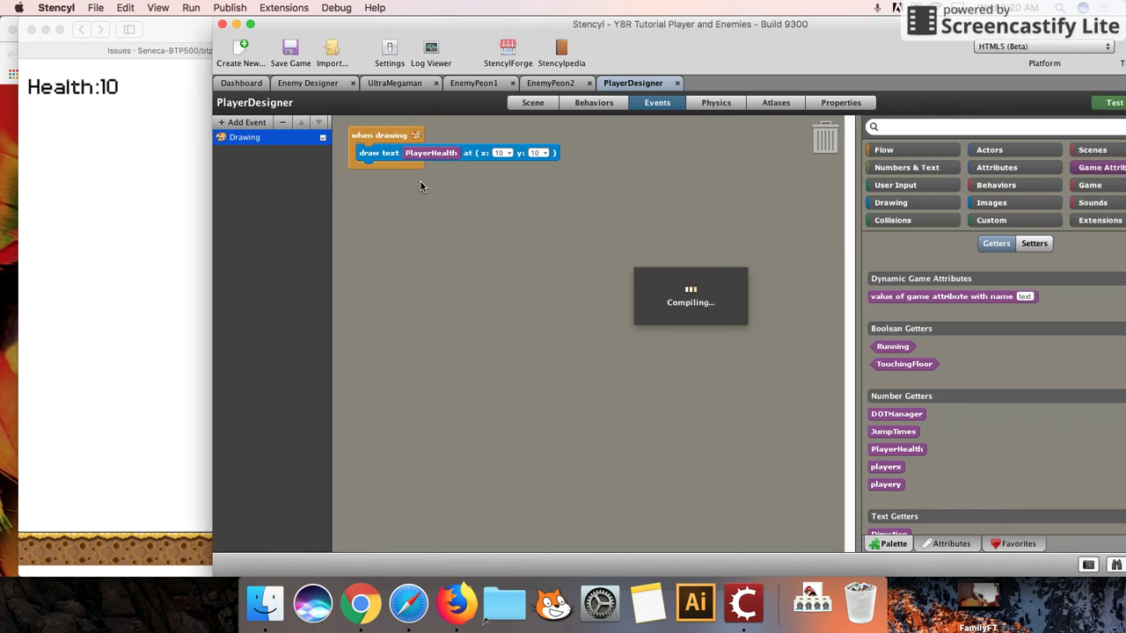
{"action": "double_click", "coordinate": [251, 137]}
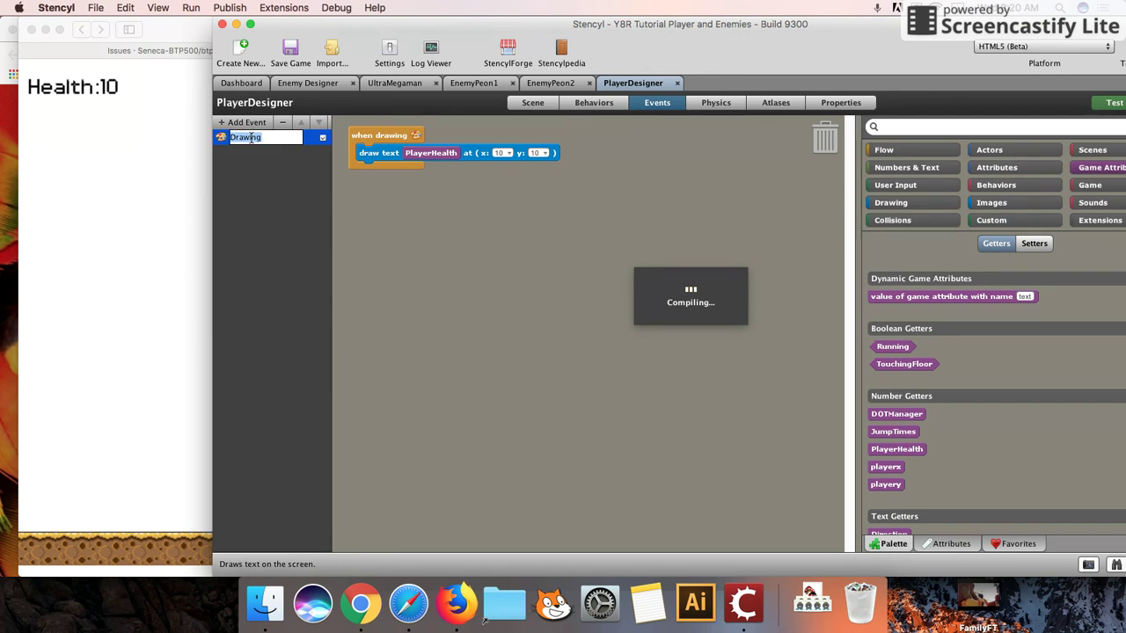
{"action": "type", "text": "Sho"}
{"action": "type", "text": "h"}
{"action": "key", "text": "Return"}
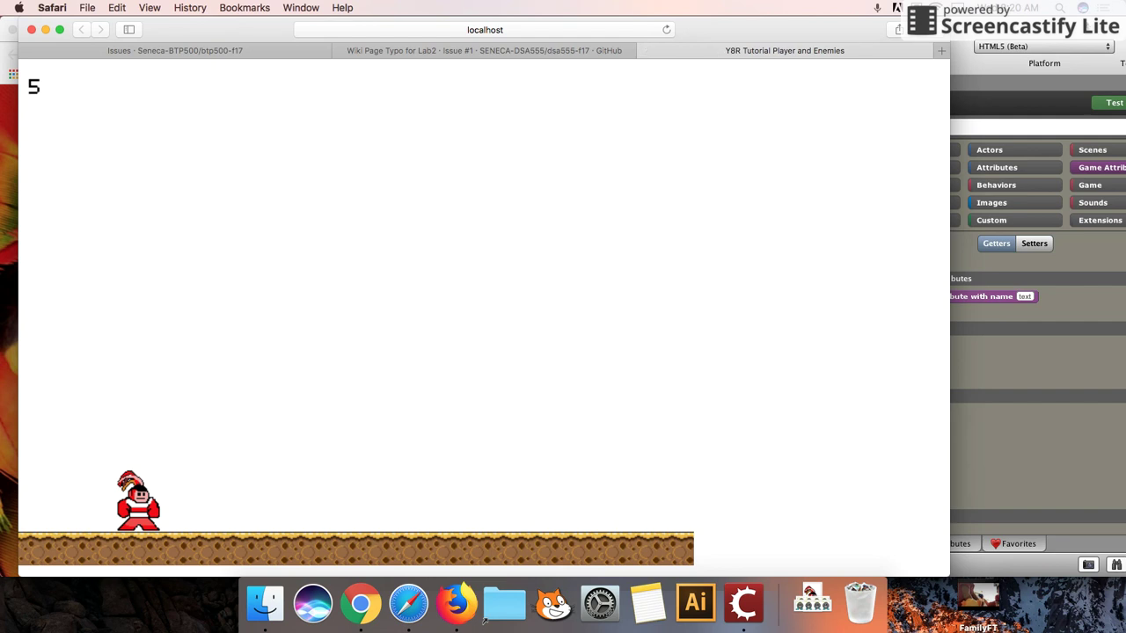
{"action": "left_click", "coordinate": [1088, 27]}
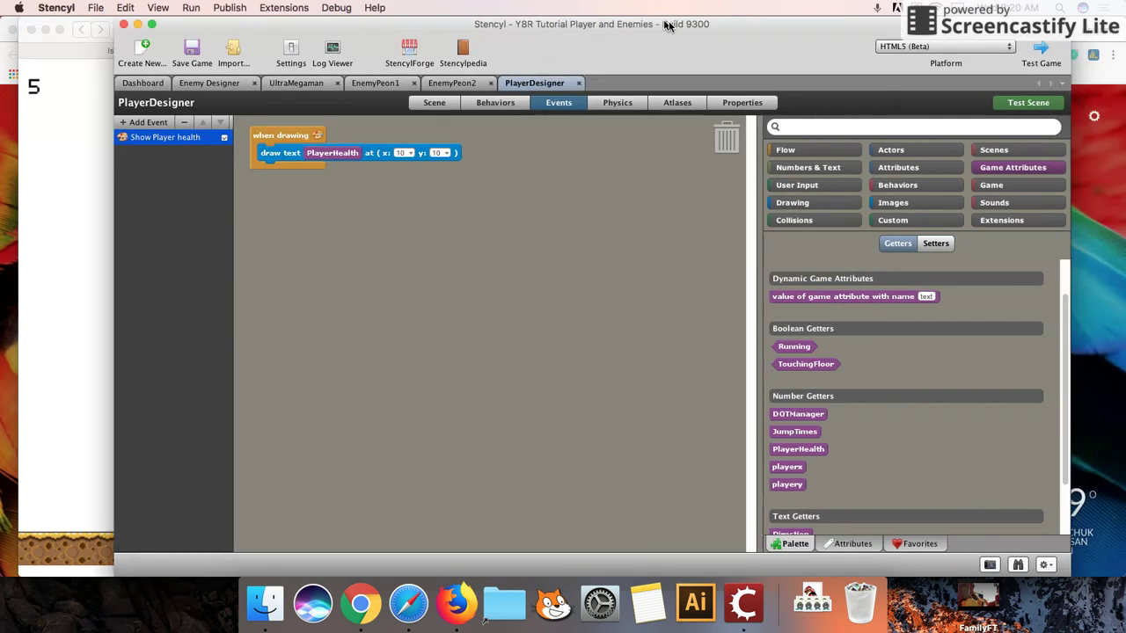
Drag a 'text & text' join block from the Text blocks into the event.
{"action": "left_click_drag", "start_coordinate": [783, 46], "coordinate": [618, 35]}
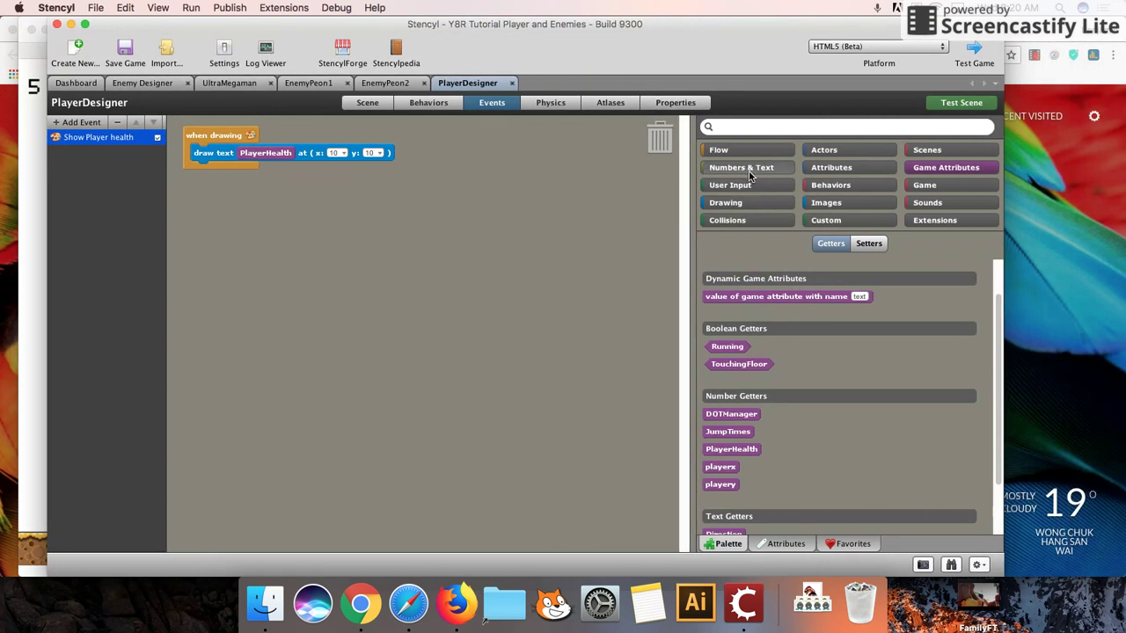
{"action": "left_click", "coordinate": [717, 169]}
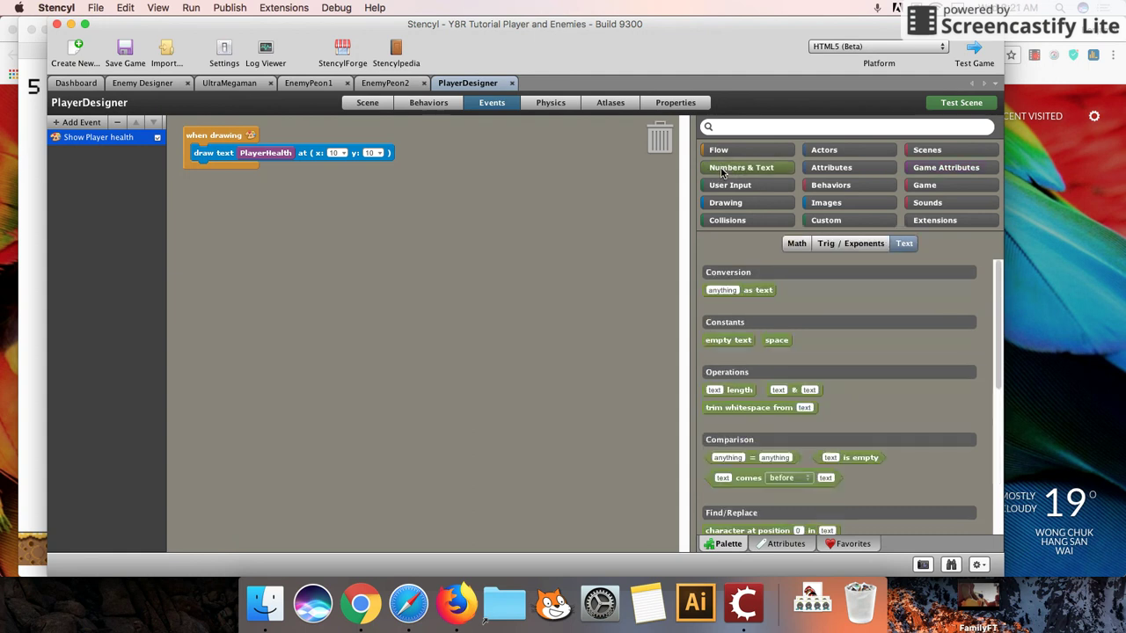
{"action": "left_click", "coordinate": [791, 246]}
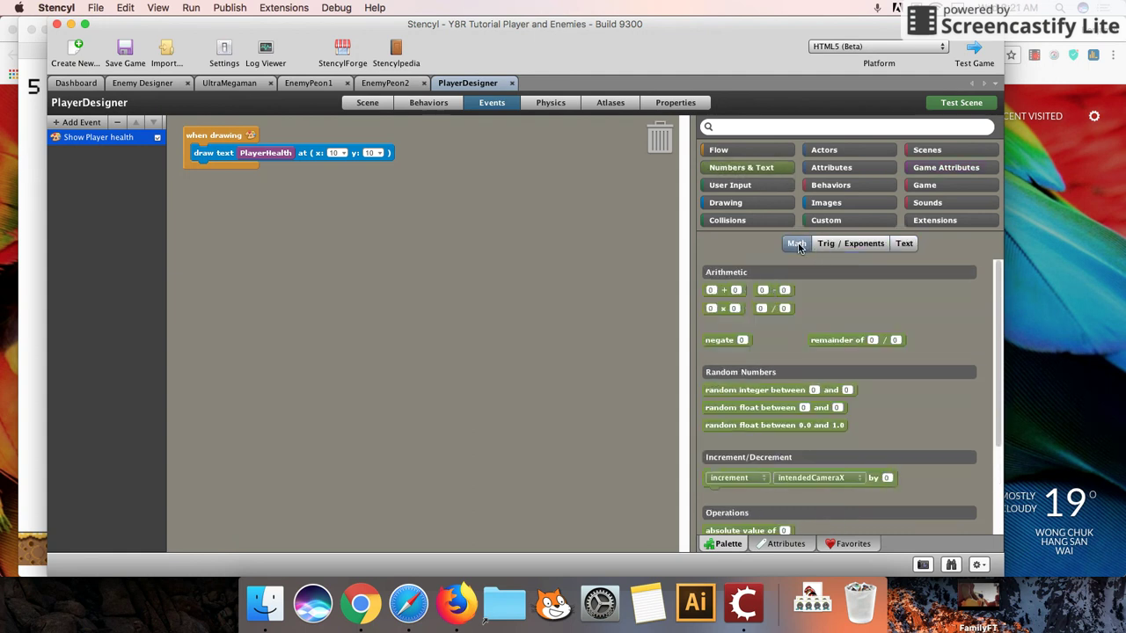
{"action": "left_click", "coordinate": [906, 246]}
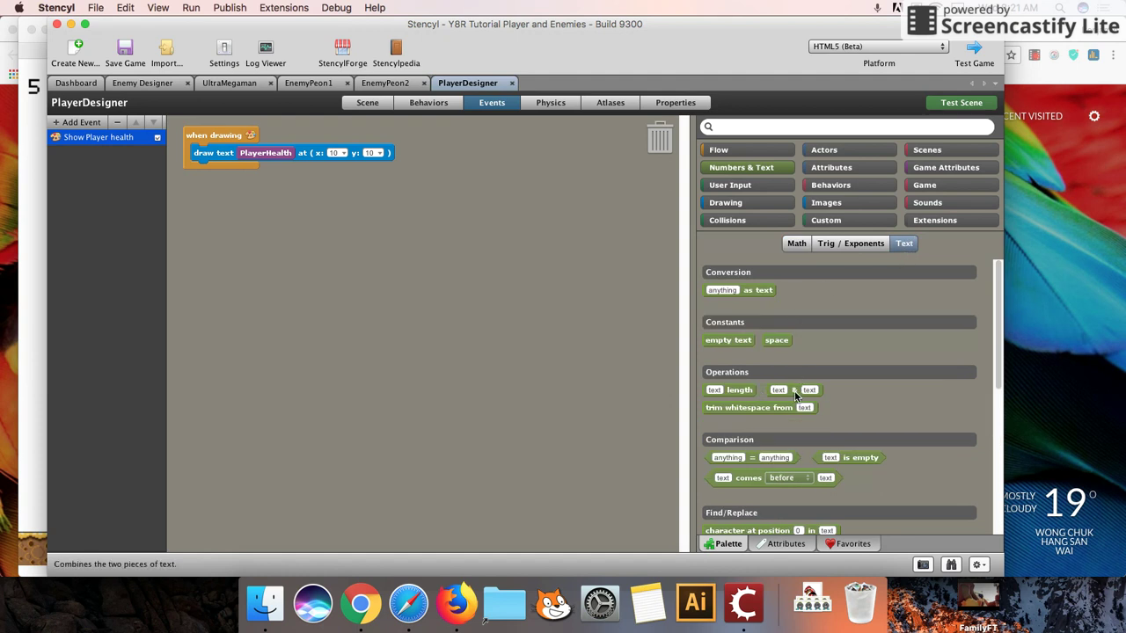
{"action": "mouse_move", "coordinate": [793, 396]}
{"action": "left_mouse_down"}
{"action": "mouse_move", "coordinate": [414, 282]}
{"action": "mouse_move", "coordinate": [320, 231]}
{"action": "left_mouse_up"}
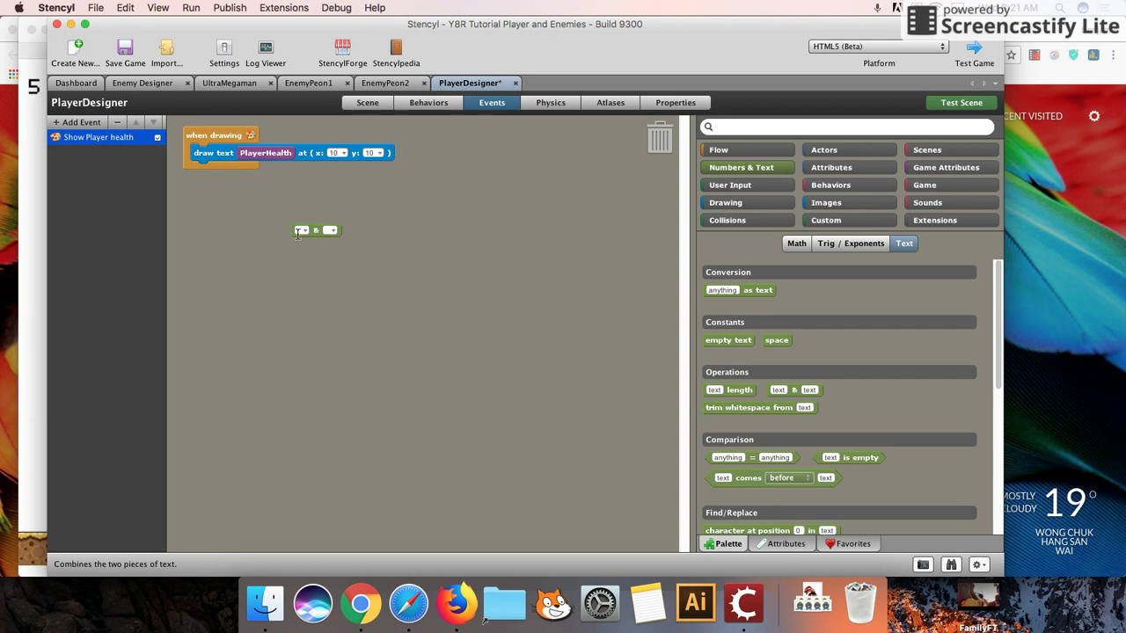
Fill the join with 'Health:' first and PlayerHealth second.
{"action": "left_click", "coordinate": [298, 232]}
{"action": "type", "text": "Health"}
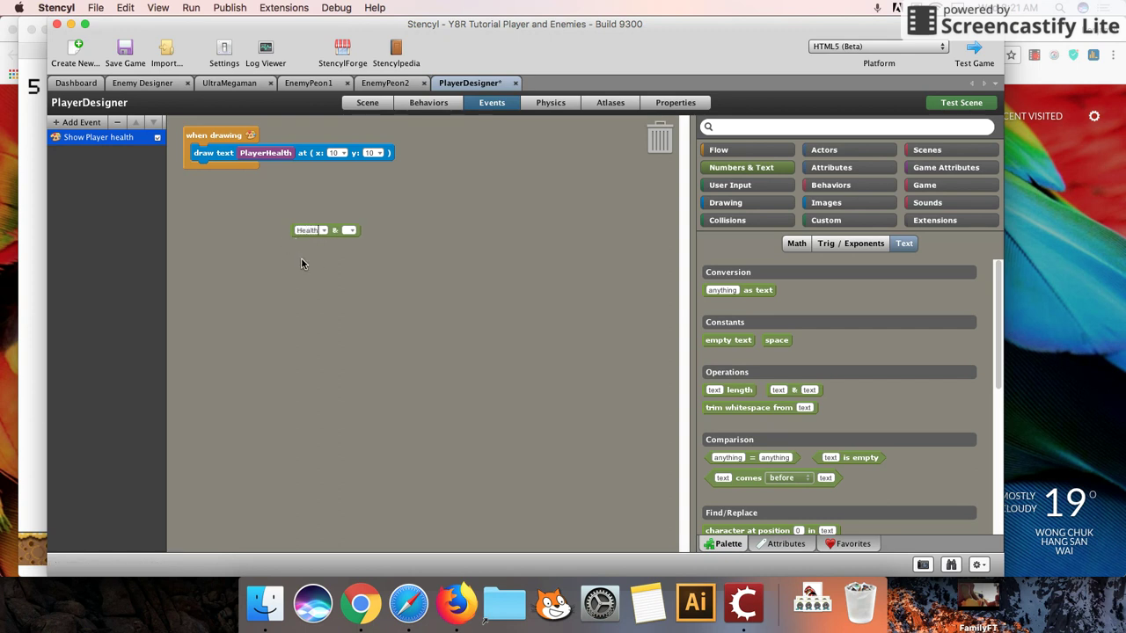
{"action": "type", "text": ":"}
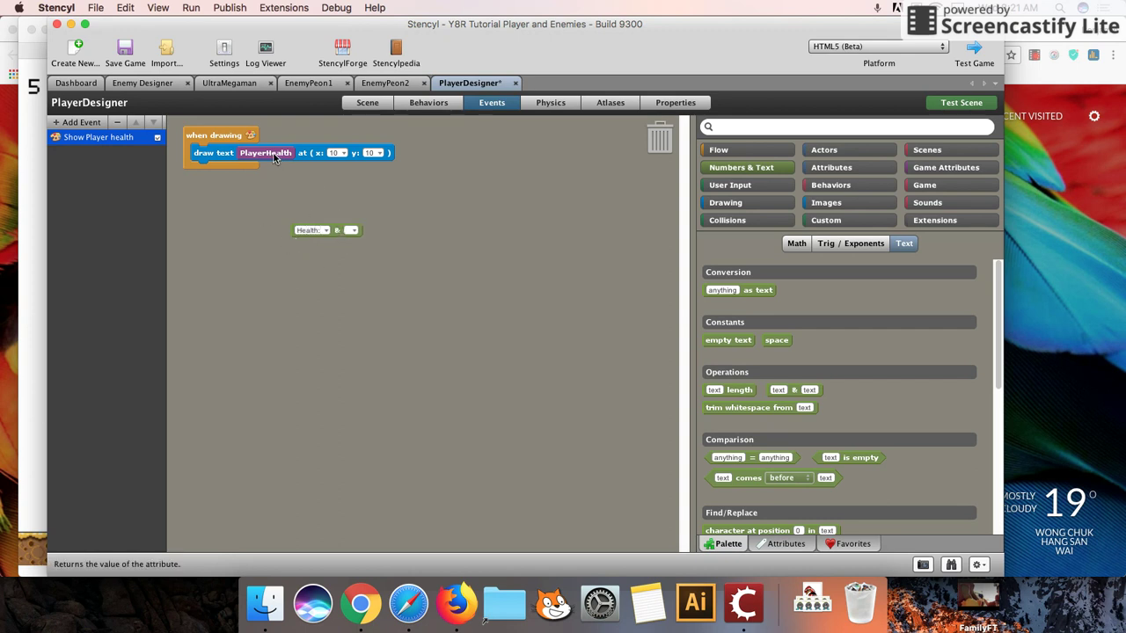
{"action": "mouse_move", "coordinate": [273, 157]}
{"action": "left_mouse_down"}
{"action": "mouse_move", "coordinate": [378, 234]}
{"action": "mouse_move", "coordinate": [273, 161]}
{"action": "left_mouse_up"}
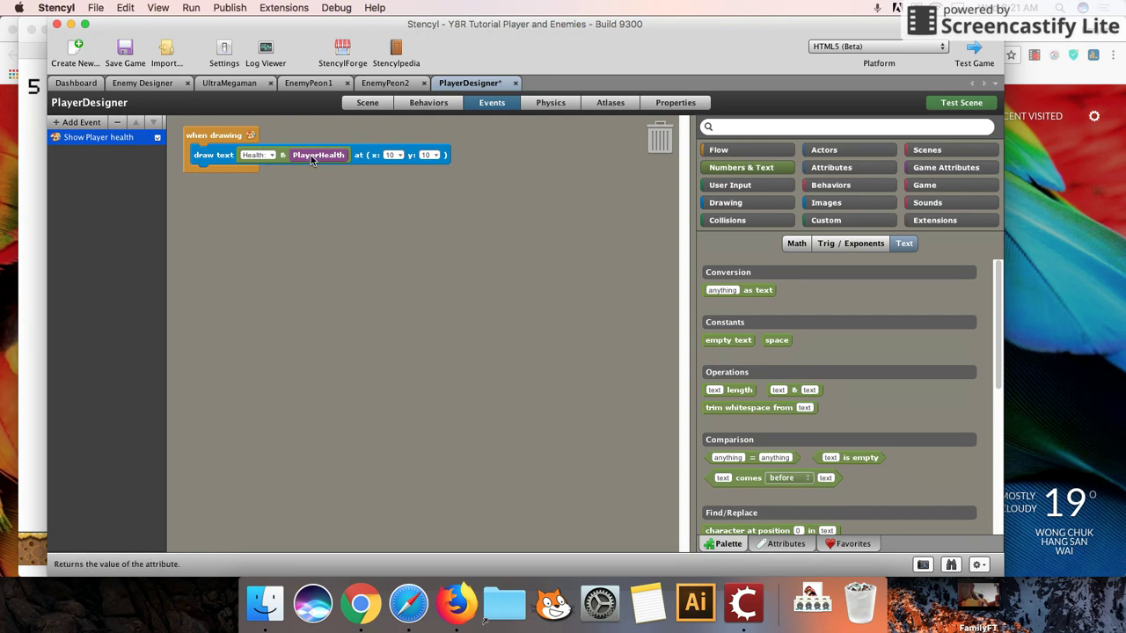
Test the scene again, running and jumping the player while Health:5 shows top-left.
{"action": "left_click", "coordinate": [959, 102]}
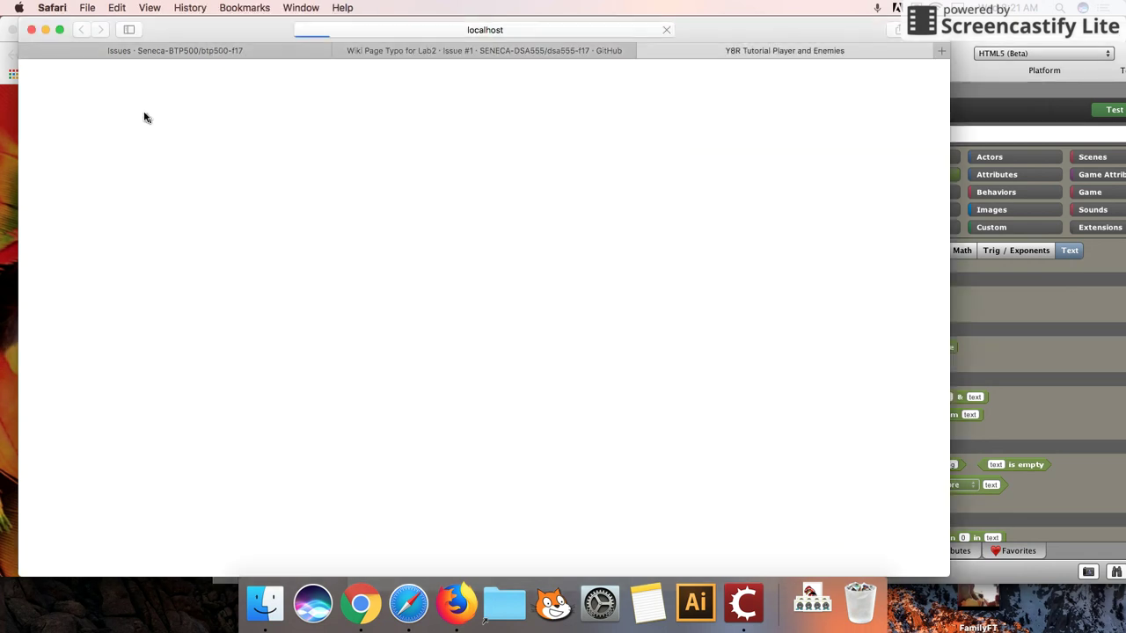
{"action": "key", "text": "Right"}
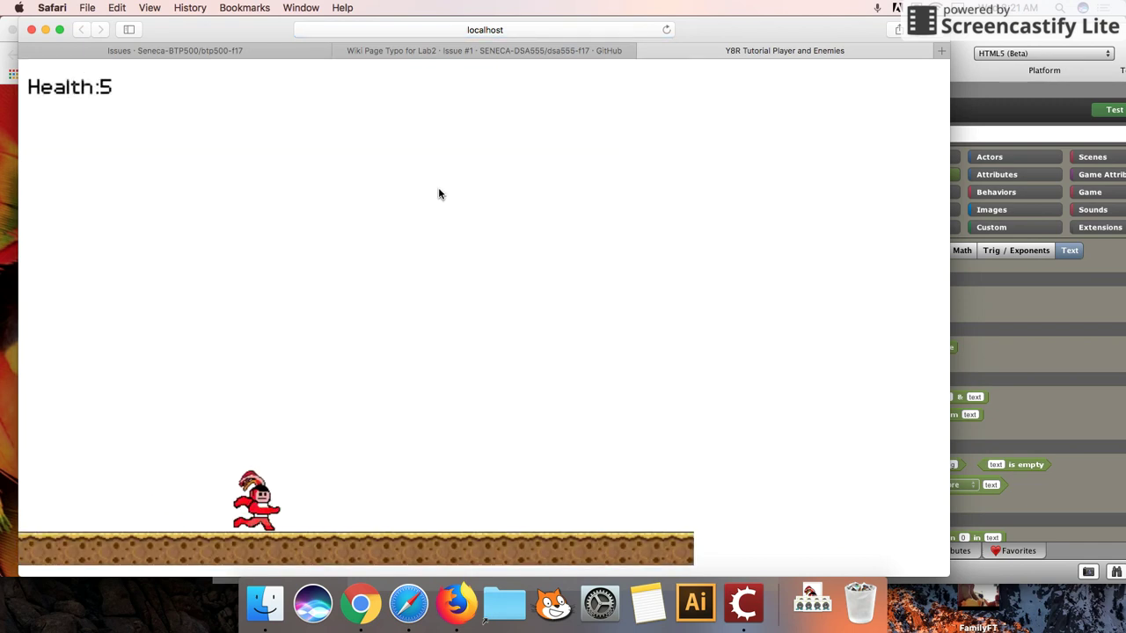
{"action": "key", "text": "Right"}
{"action": "key", "text": "Up"}
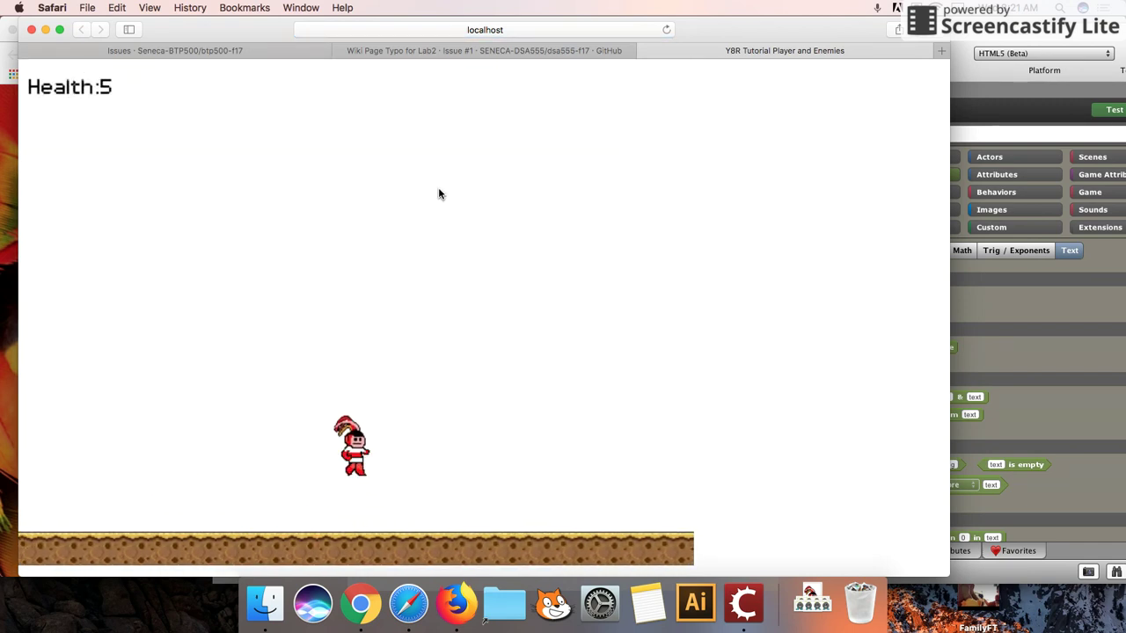
{"action": "key", "text": "Up"}
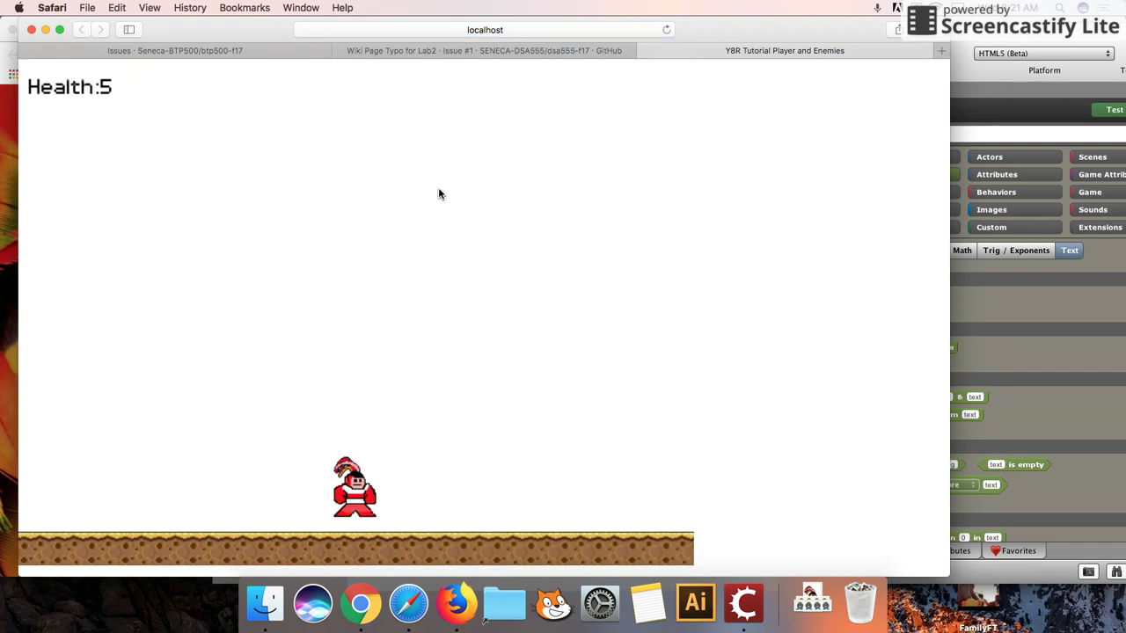
{"action": "key", "text": "Up"}
{"action": "key", "text": "Up"}
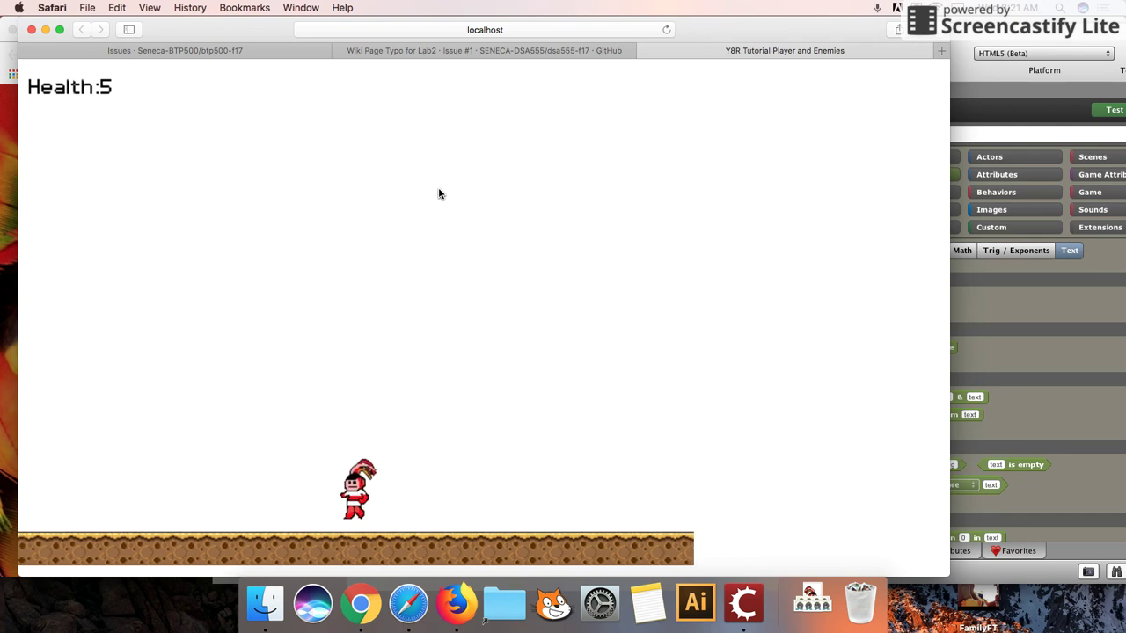
{"action": "key", "text": "Left"}
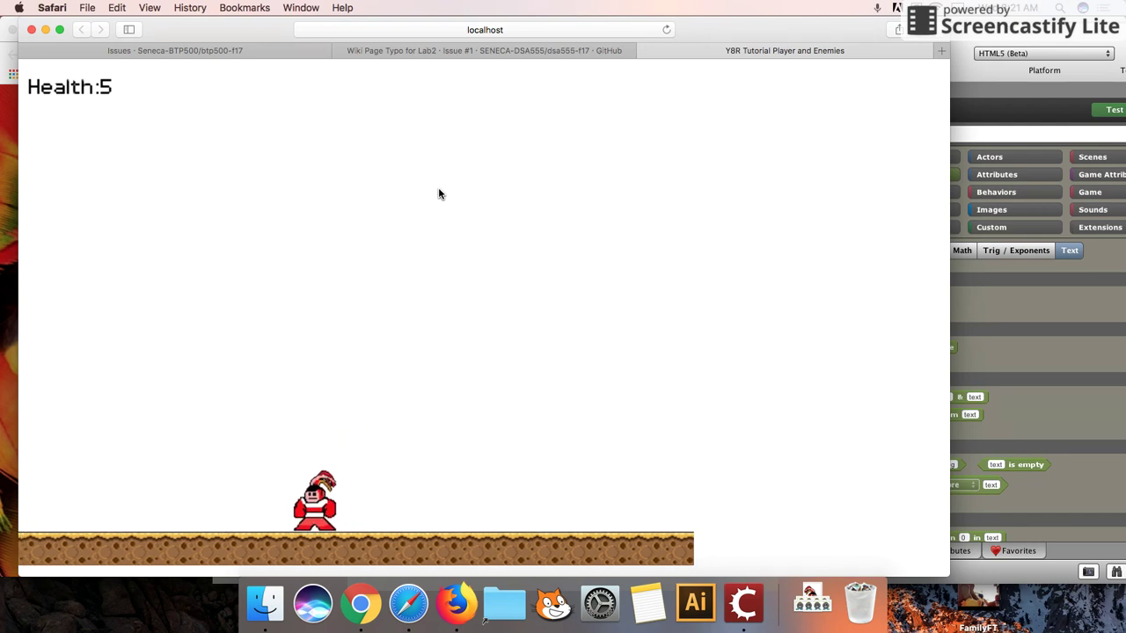